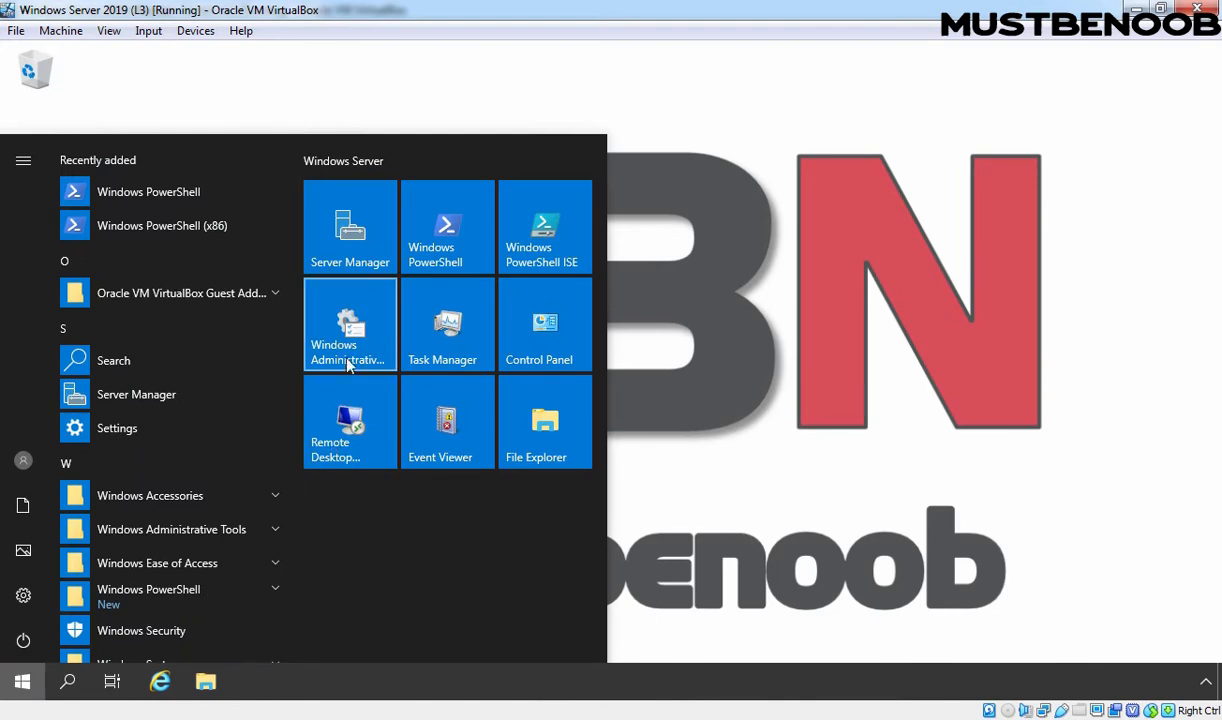
Step: Open DNS Manager from the Windows administrative tools and display the forward lookup zones of SERVER2019
{"action": "left_click", "coordinate": [334, 328]}
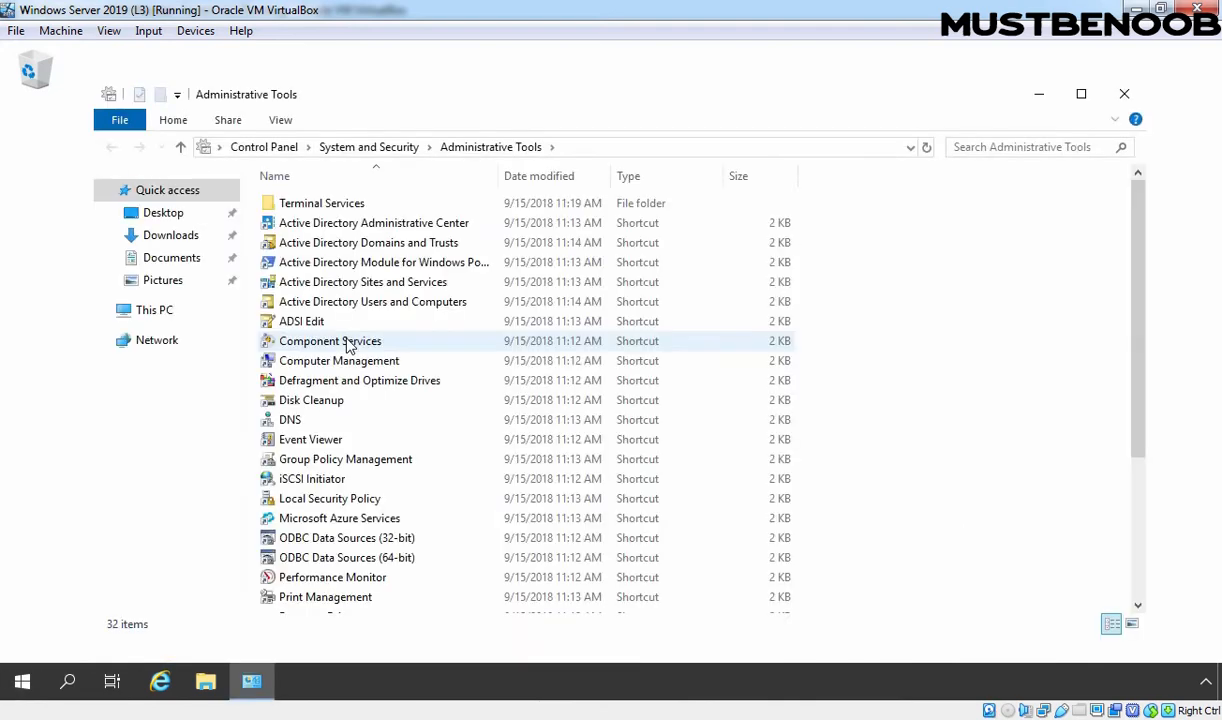
{"action": "double_click", "coordinate": [287, 421]}
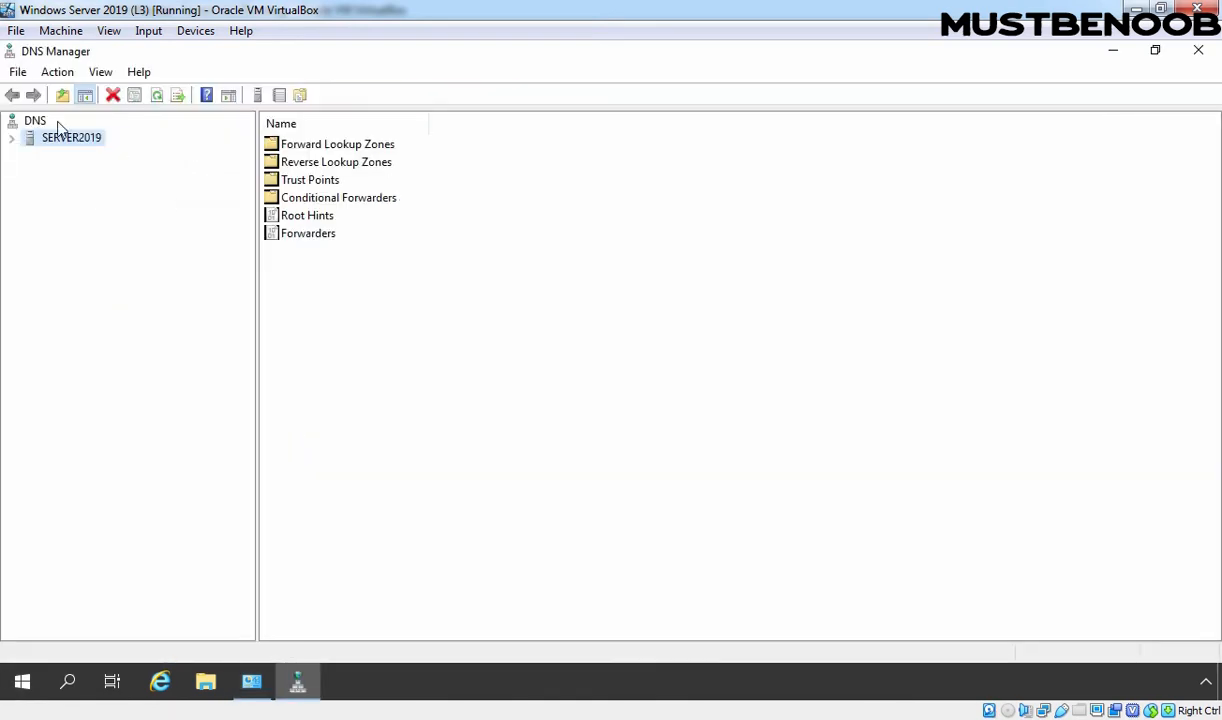
{"action": "double_click", "coordinate": [54, 138]}
{"action": "double_click", "coordinate": [98, 158]}
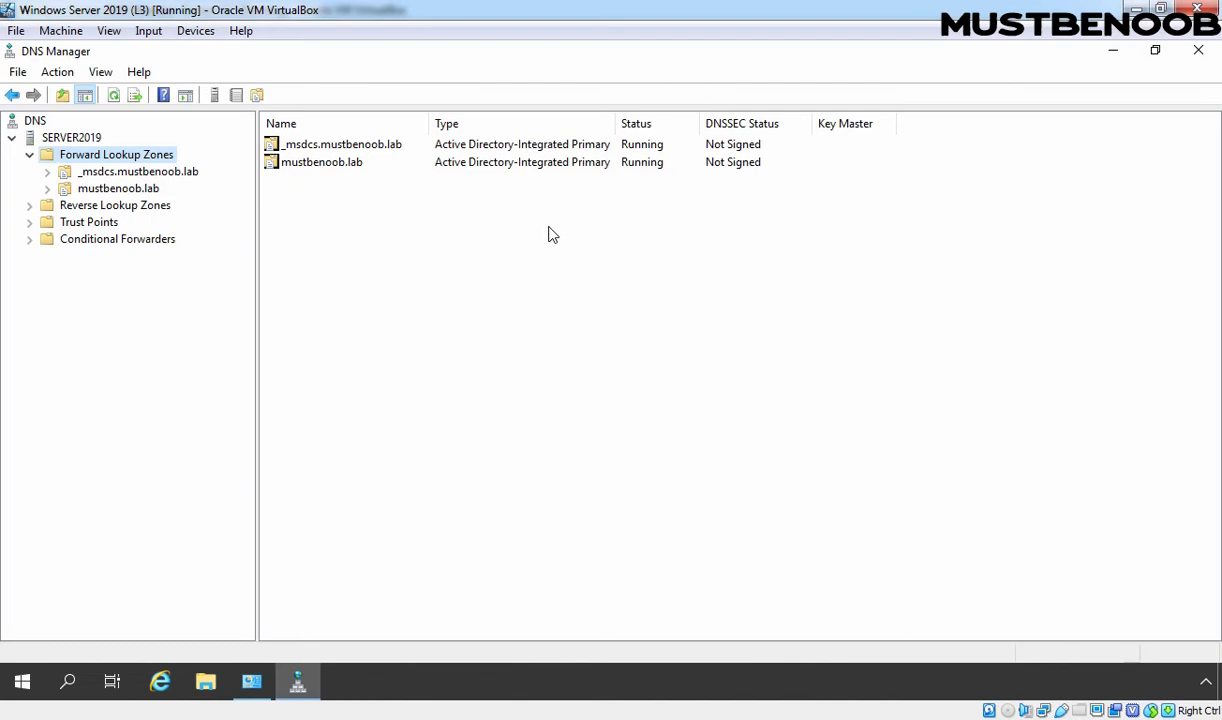
Step: In an elevated PowerShell session, export the zone with "dnscmd /zoneexport mustbenoob.lab mustbenoob.lab.export"
{"action": "left_click", "coordinate": [22, 682]}
{"action": "right_click", "coordinate": [22, 682]}
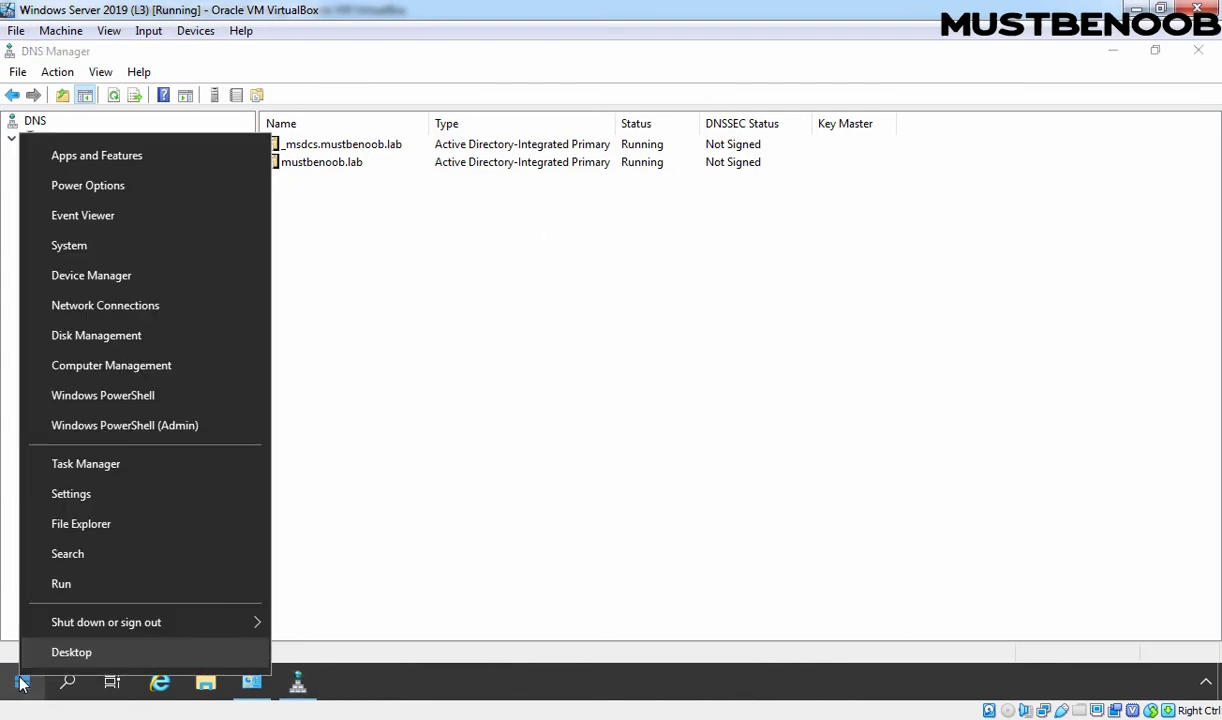
{"action": "left_click", "coordinate": [177, 430]}
{"action": "type", "text": "dn"}
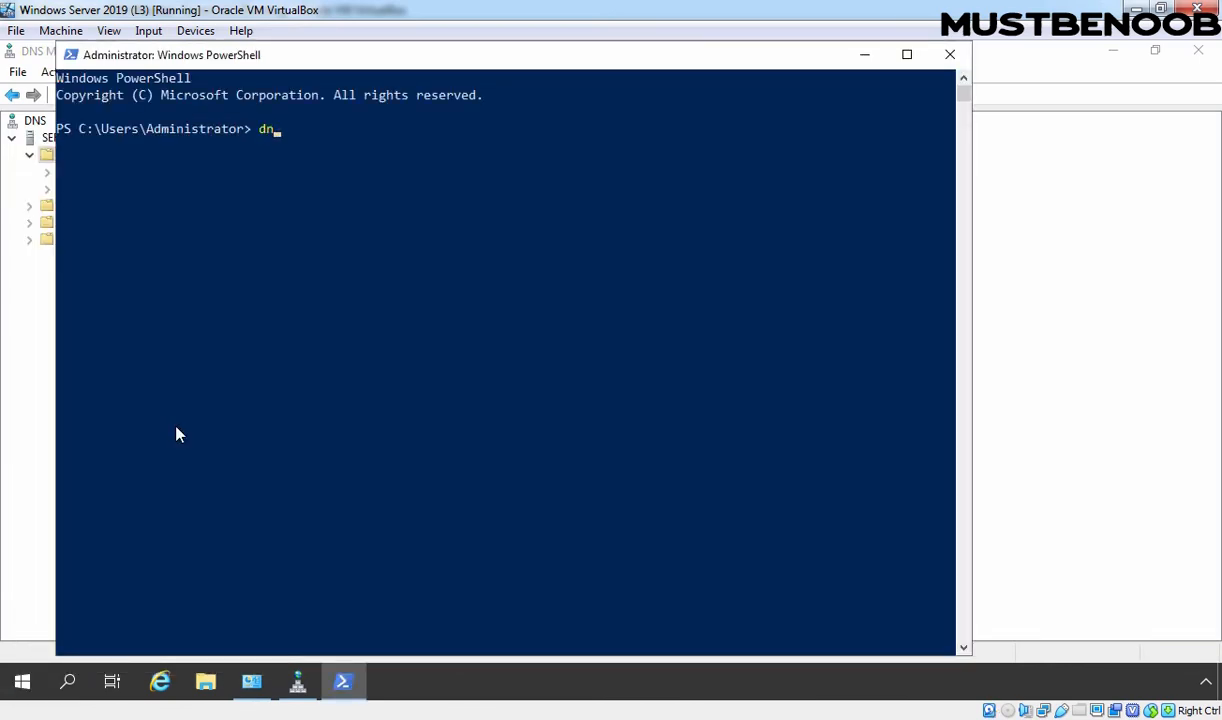
{"action": "type", "text": "scmd /zoneexpor"}
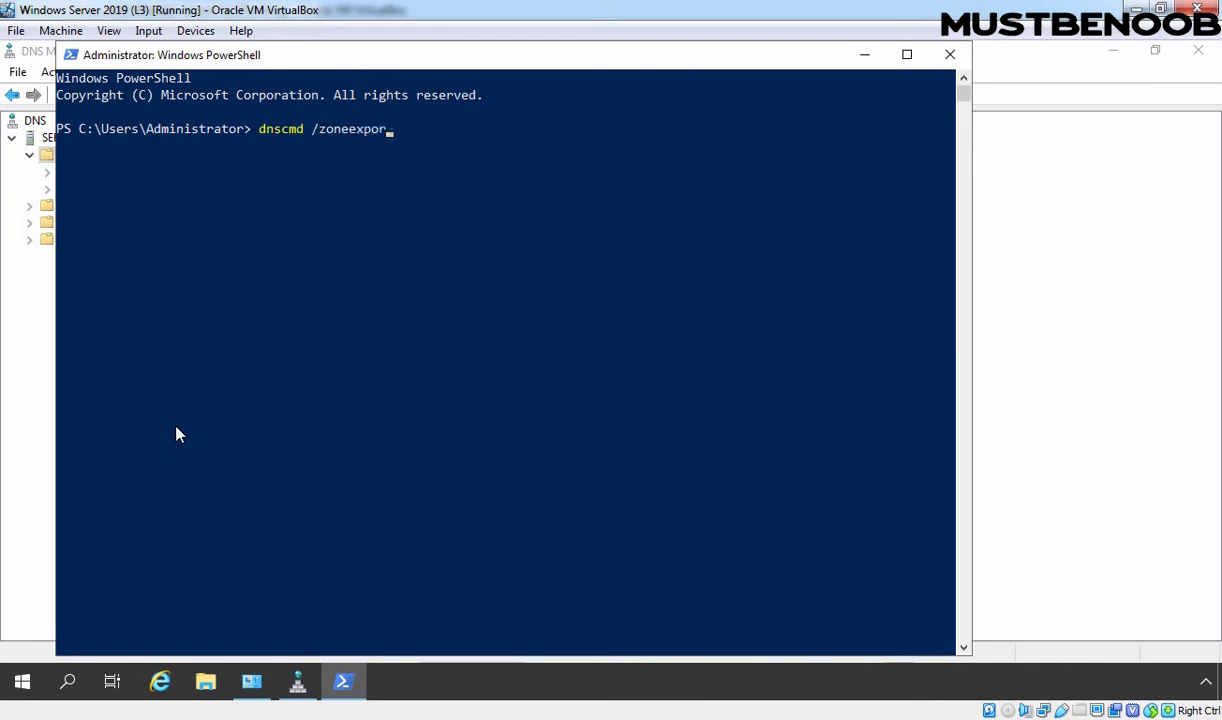
{"action": "type", "text": "t mustbenoob.lab"}
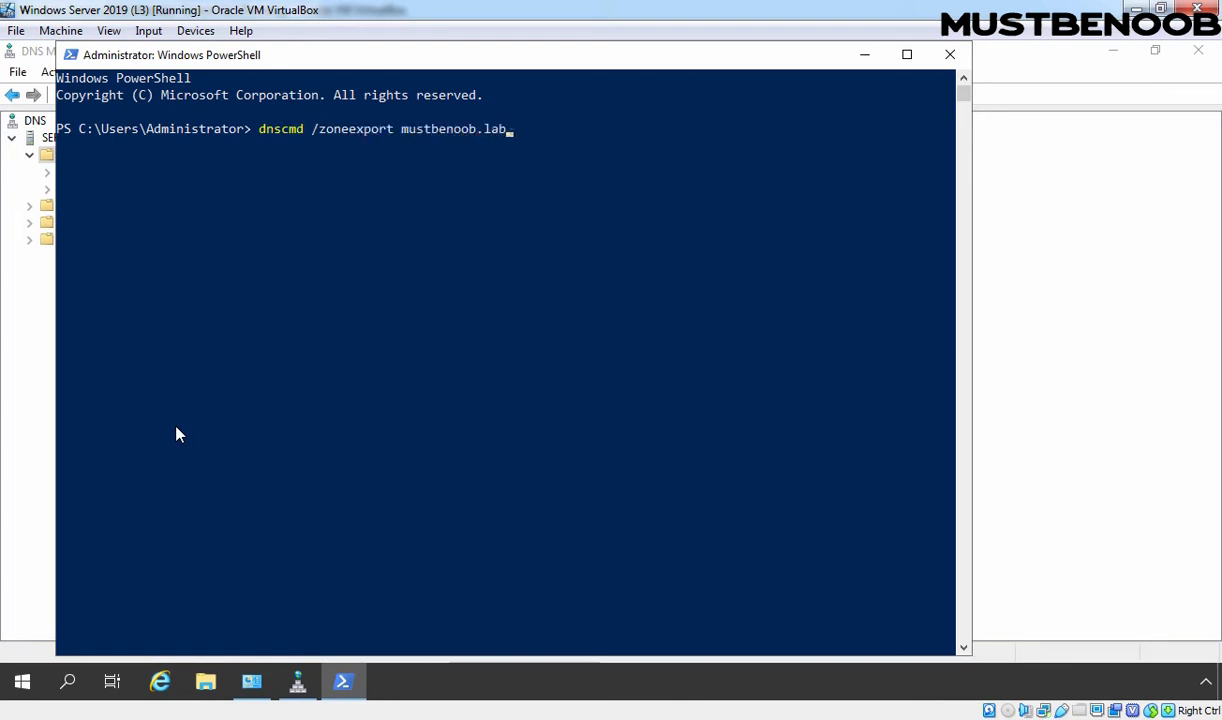
{"action": "type", "text": " mustbenoob.lab.export"}
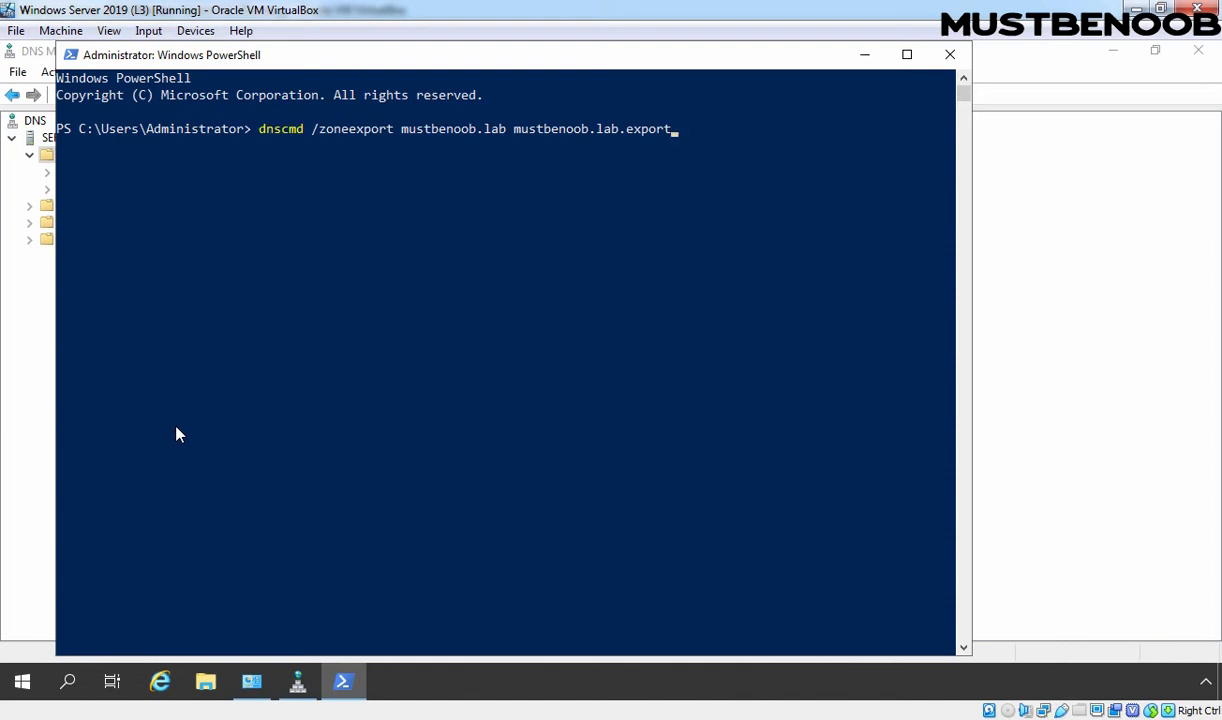
{"action": "key", "text": "Return"}
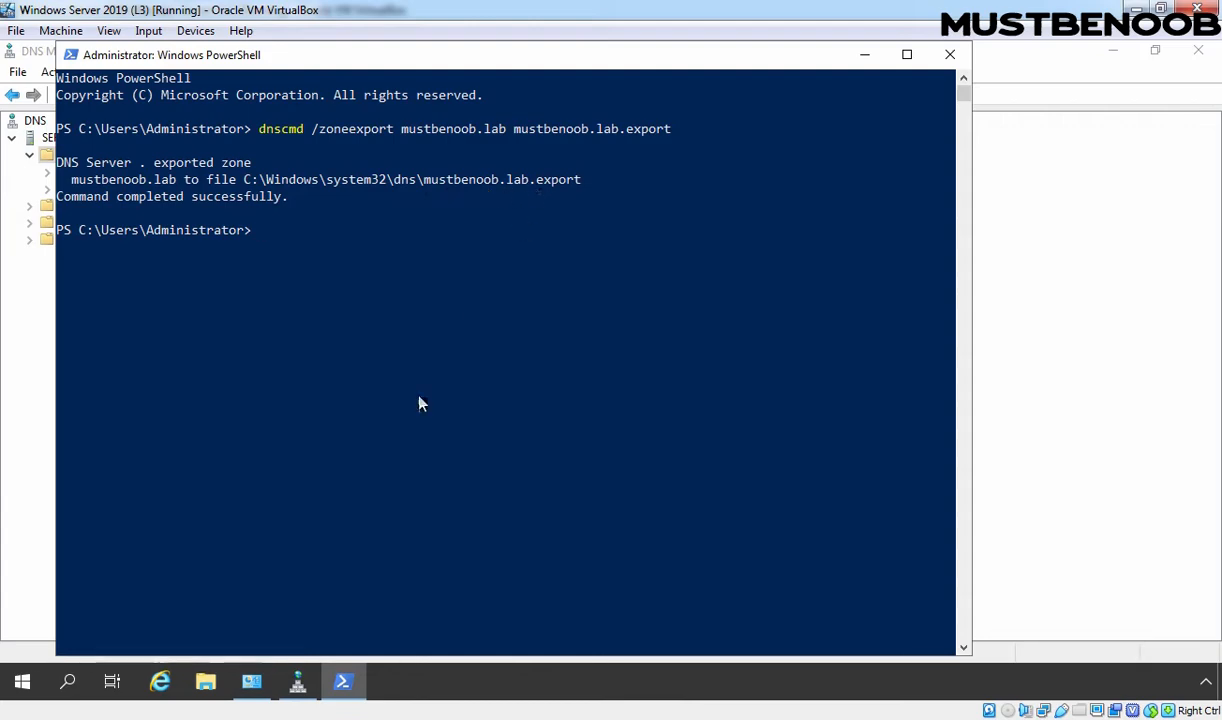
Step: Browse to C:\Windows\System32\dns in File Explorer and locate the mustbenoob.lab.export file
{"action": "left_click", "coordinate": [205, 681]}
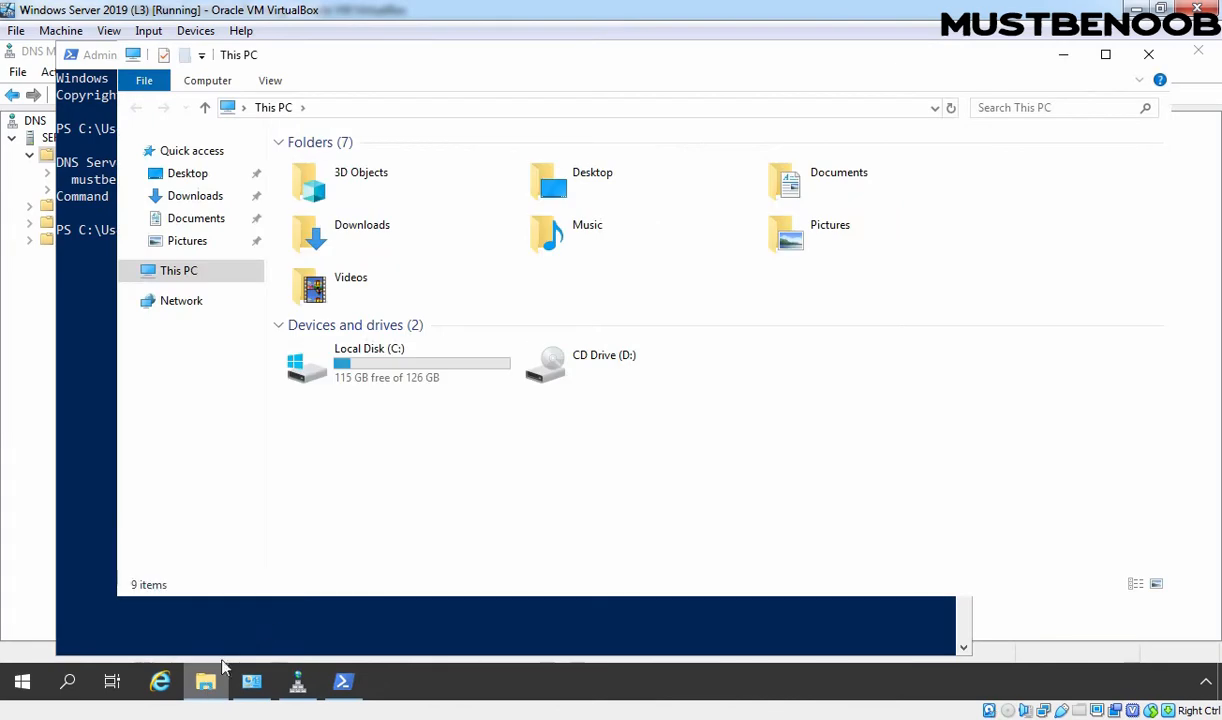
{"action": "double_click", "coordinate": [378, 373]}
{"action": "double_click", "coordinate": [333, 243]}
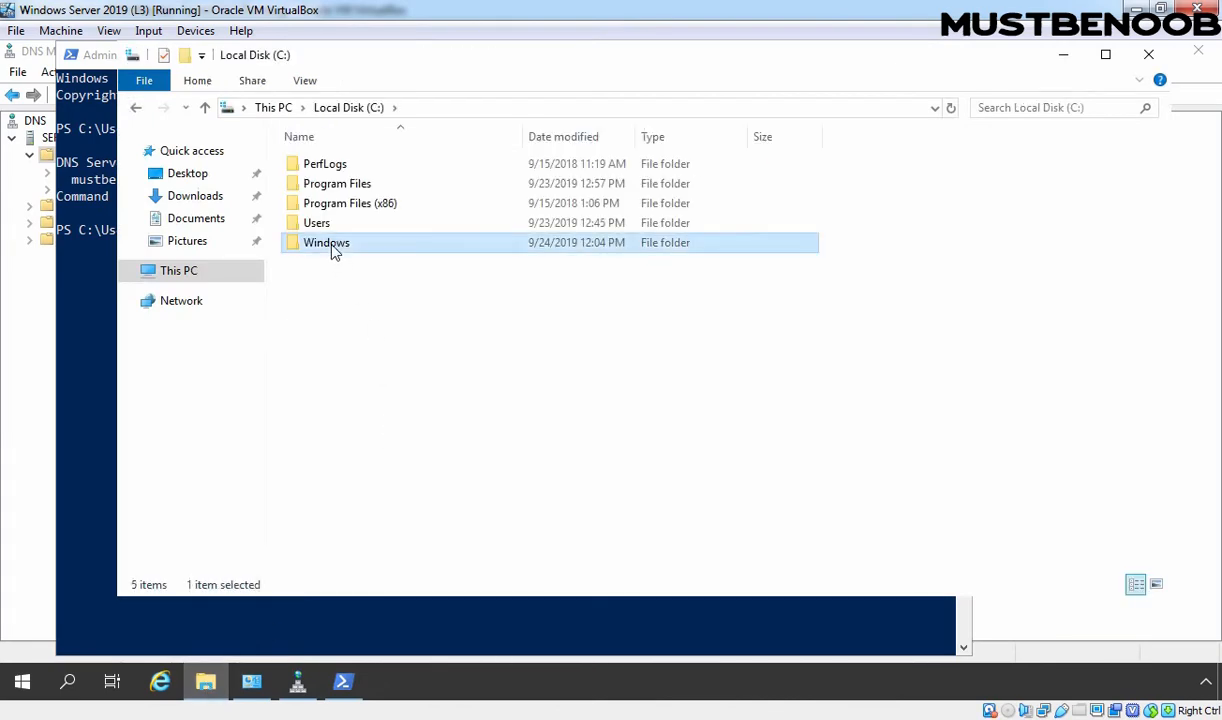
{"action": "left_click", "coordinate": [333, 250]}
{"action": "key", "text": "s"}
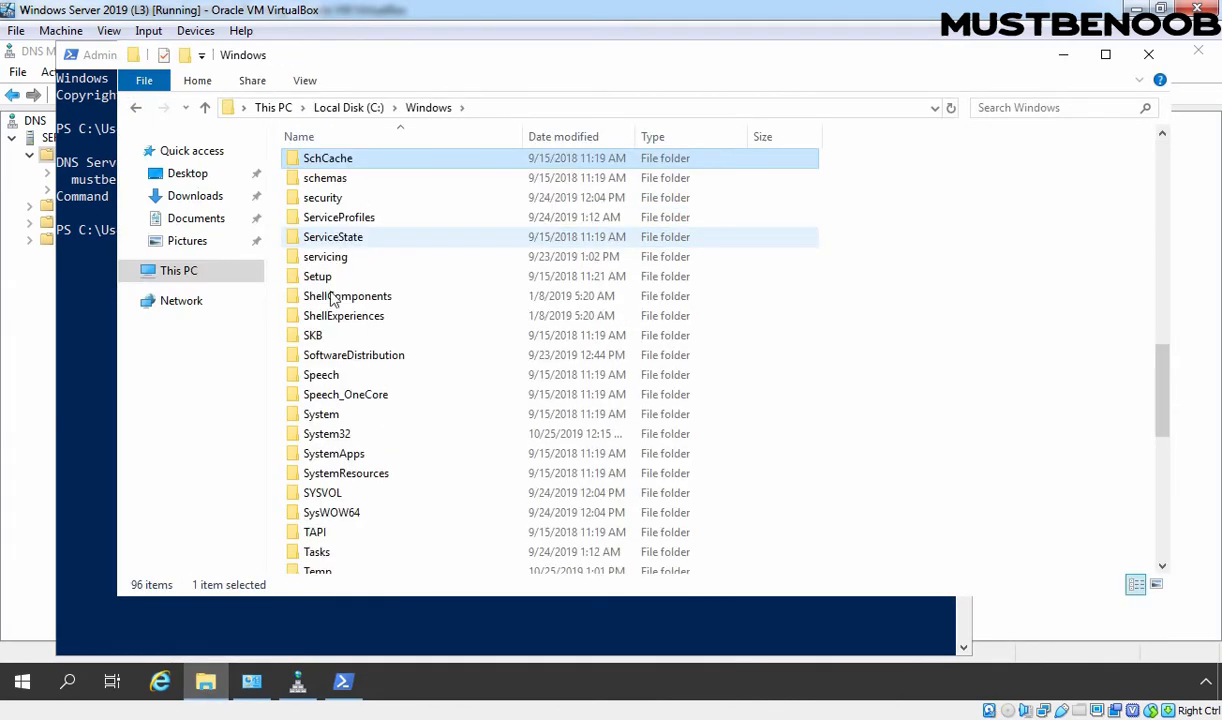
{"action": "double_click", "coordinate": [330, 433]}
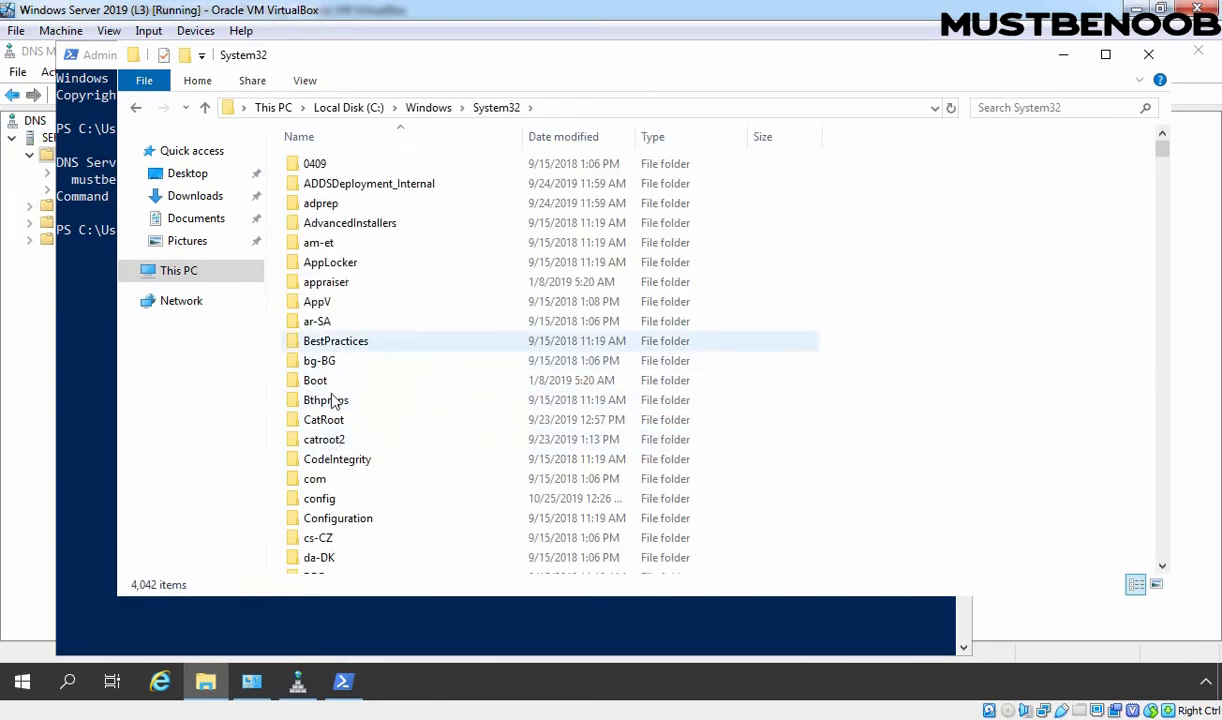
{"action": "scroll", "coordinate": [335, 420], "scroll_direction": "down", "scroll_amount": 1}
{"action": "scroll", "coordinate": [338, 420], "scroll_direction": "down", "scroll_amount": 3}
{"action": "left_click", "coordinate": [312, 408]}
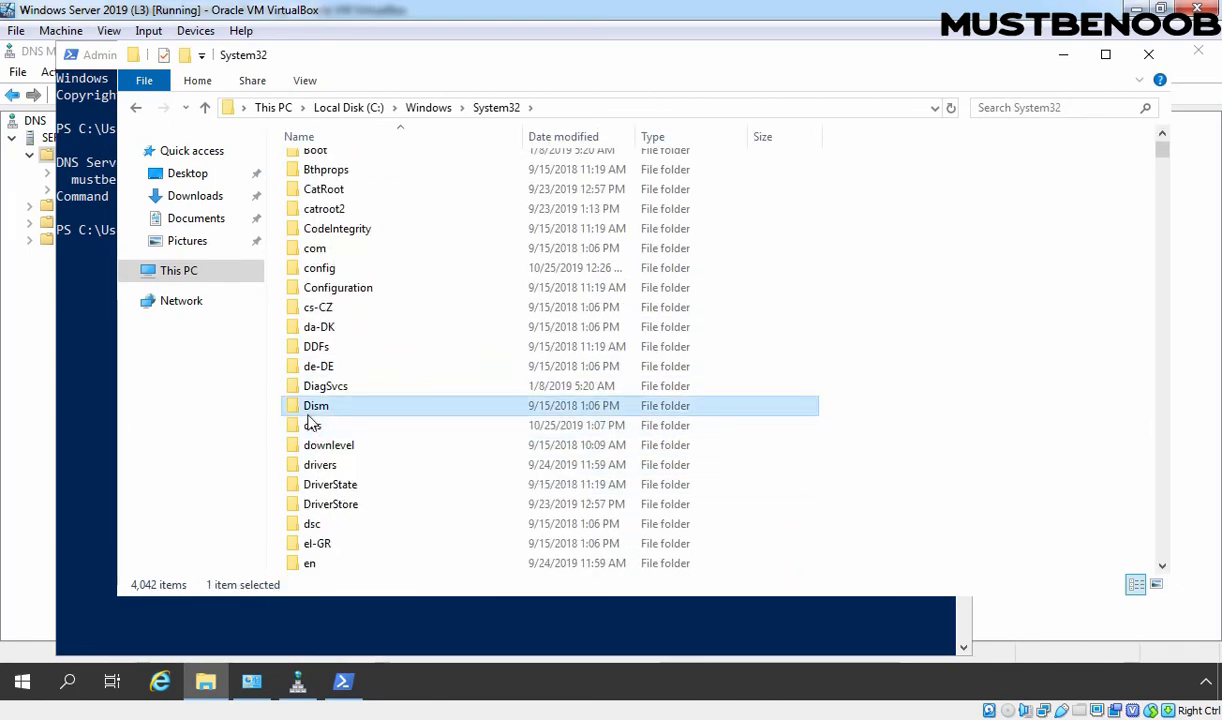
{"action": "double_click", "coordinate": [313, 426]}
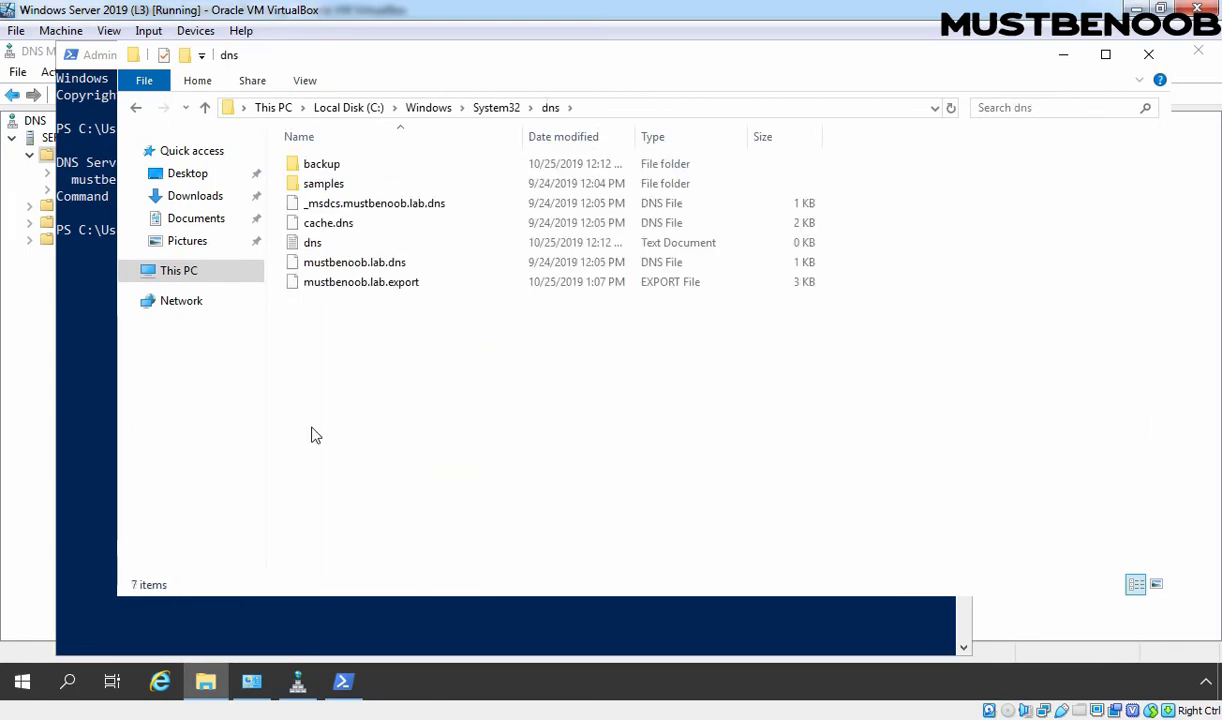
{"action": "left_click", "coordinate": [310, 283]}
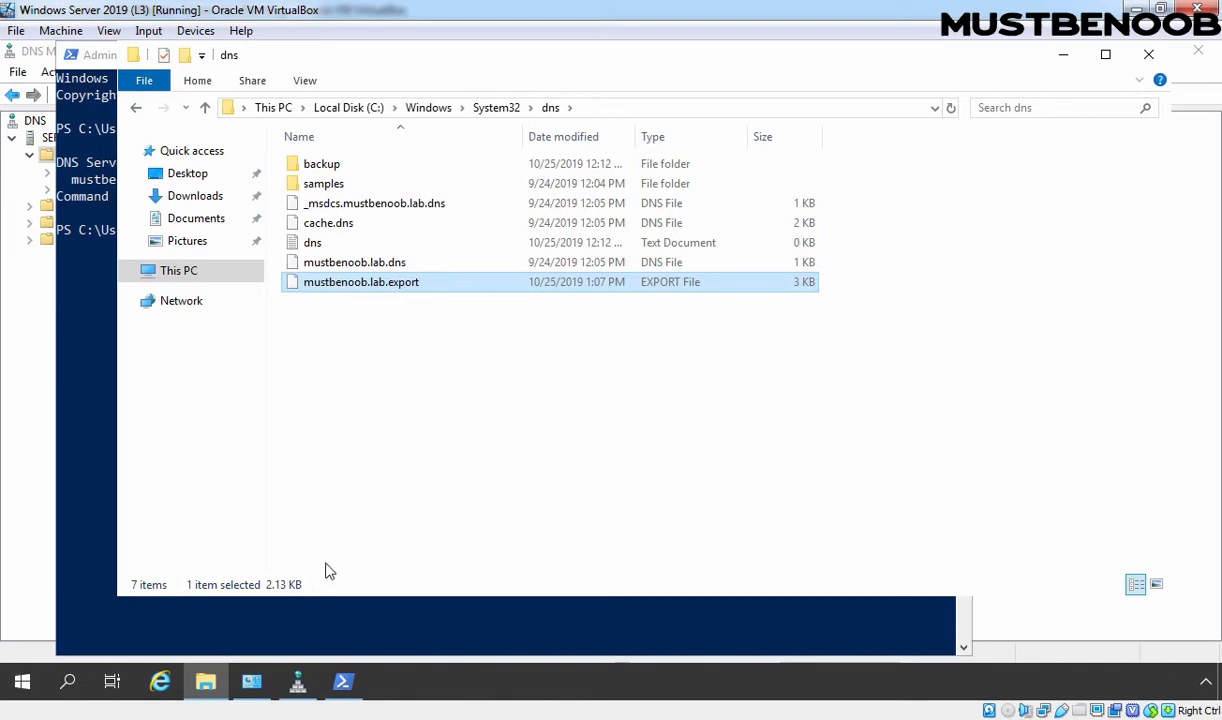
Step: Check the other zone's name in DNS Manager and run "dnscmd /zoneexport _msdcs.mustbenoob.lab _msdcs.mustbenoob.lab.export" in PowerShell
{"action": "left_click", "coordinate": [299, 684]}
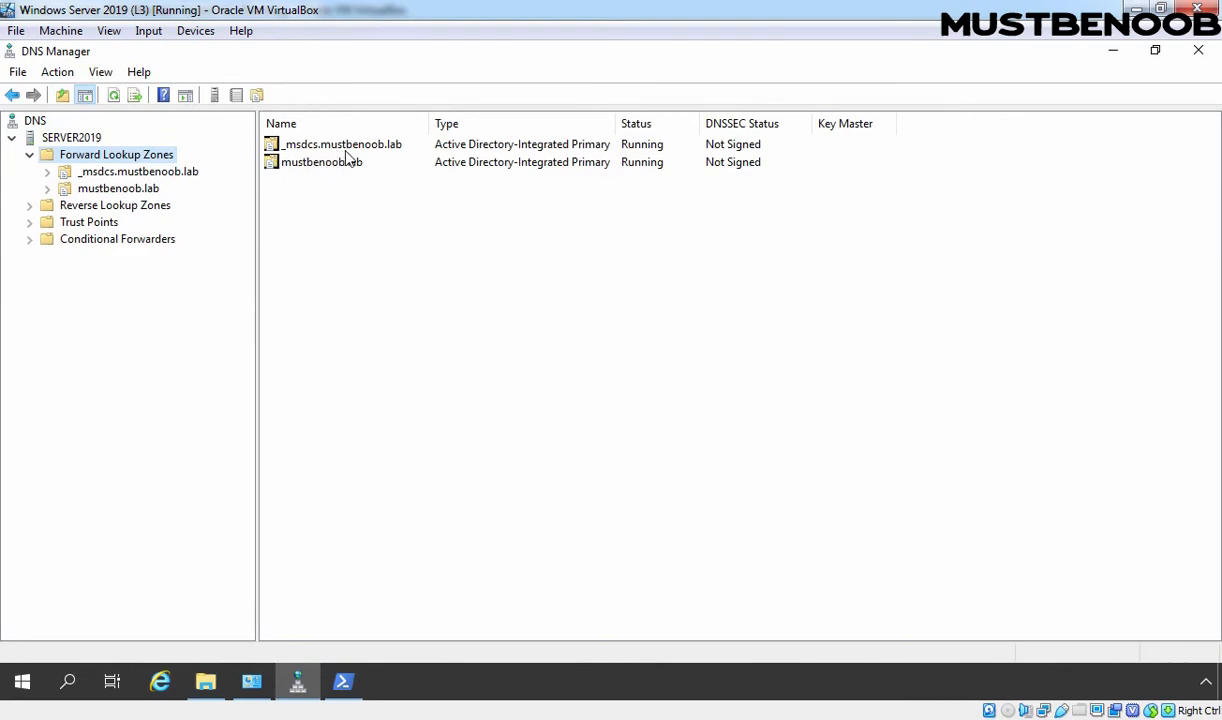
{"action": "left_click", "coordinate": [349, 693]}
{"action": "key", "text": "Up"}
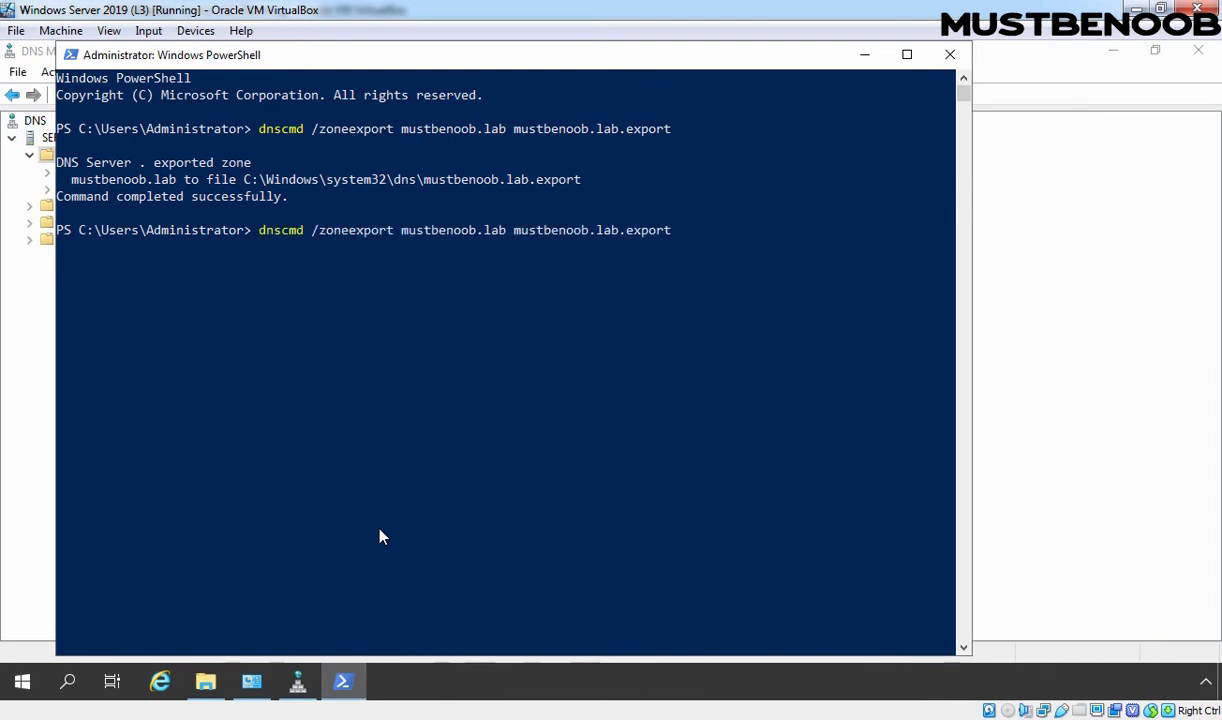
{"action": "key", "text": "Left"}
{"action": "key", "text": "Left"}
{"action": "key", "text": "Left"}
{"action": "key", "text": "Left"}
{"action": "key", "text": "Left"}
{"action": "key", "text": "Left"}
{"action": "key", "text": "Left"}
{"action": "key", "text": "Left"}
{"action": "key", "text": "Left"}
{"action": "key", "text": "Left"}
{"action": "key", "text": "Left"}
{"action": "key", "text": "Left"}
{"action": "key", "text": "Left"}
{"action": "key", "text": "Left"}
{"action": "key", "text": "Left"}
{"action": "key", "text": "Left"}
{"action": "key", "text": "Left"}
{"action": "key", "text": "Left"}
{"action": "key", "text": "Left"}
{"action": "key", "text": "Left"}
{"action": "type", "text": "_msdcs"}
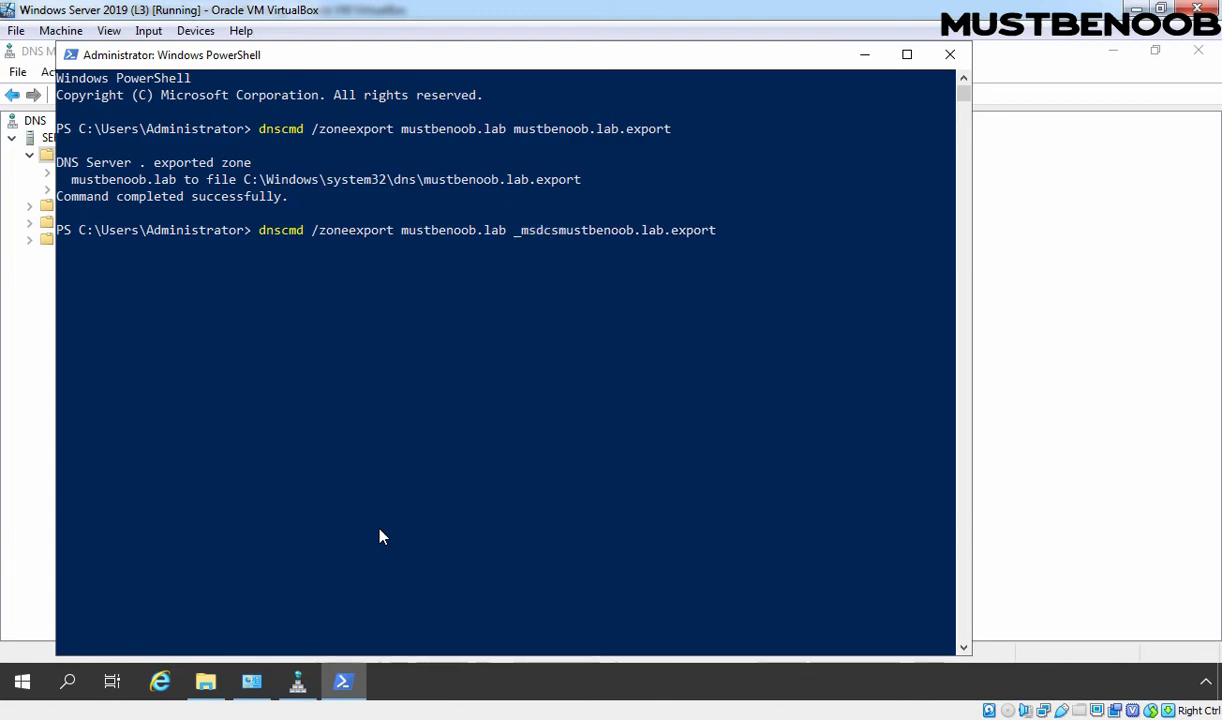
{"action": "type", "text": "."}
{"action": "key", "text": "Left"}
{"action": "key", "text": "Left"}
{"action": "key", "text": "Left"}
{"action": "key", "text": "Left"}
{"action": "key", "text": "Left"}
{"action": "key", "text": "Left"}
{"action": "key", "text": "Left"}
{"action": "key", "text": "Left"}
{"action": "key", "text": "Left"}
{"action": "key", "text": "Left"}
{"action": "key", "text": "Left"}
{"action": "key", "text": "Left"}
{"action": "key", "text": "Left"}
{"action": "key", "text": "Left"}
{"action": "key", "text": "Left"}
{"action": "key", "text": "Left"}
{"action": "key", "text": "Left"}
{"action": "key", "text": "Left"}
{"action": "key", "text": "Left"}
{"action": "key", "text": "Left"}
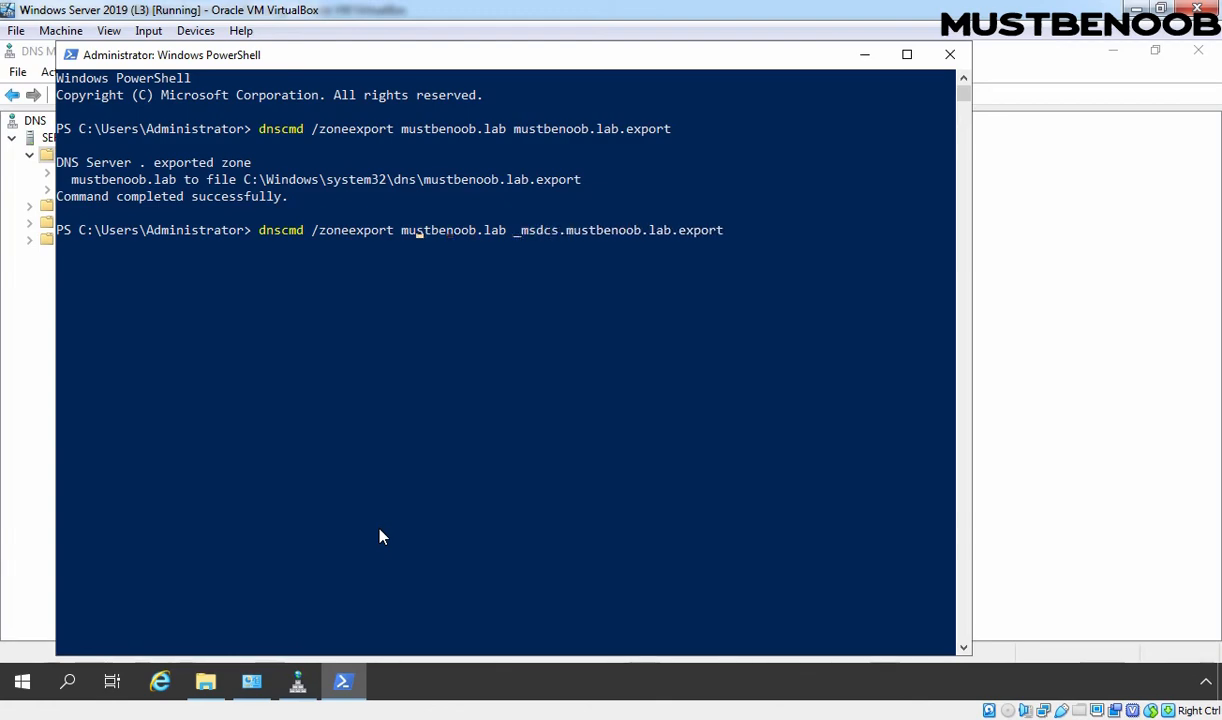
{"action": "key", "text": "Left"}
{"action": "key", "text": "Left"}
{"action": "type", "text": "_ms"}
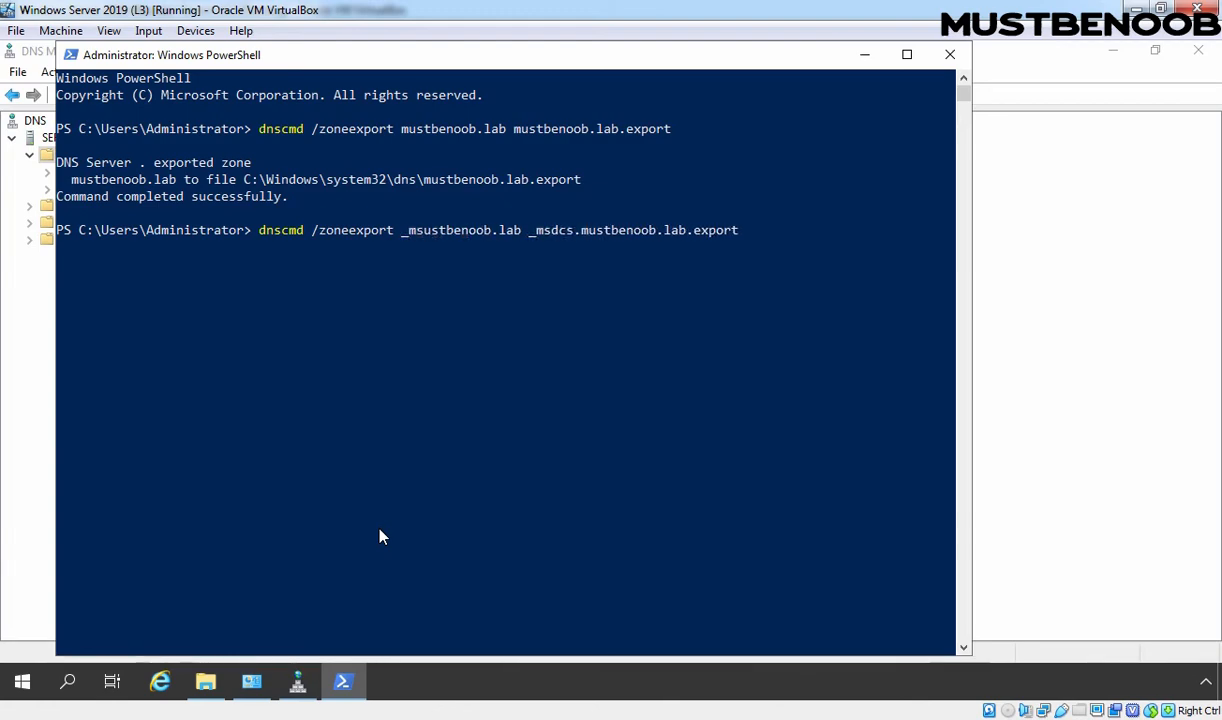
{"action": "type", "text": "dcs.m"}
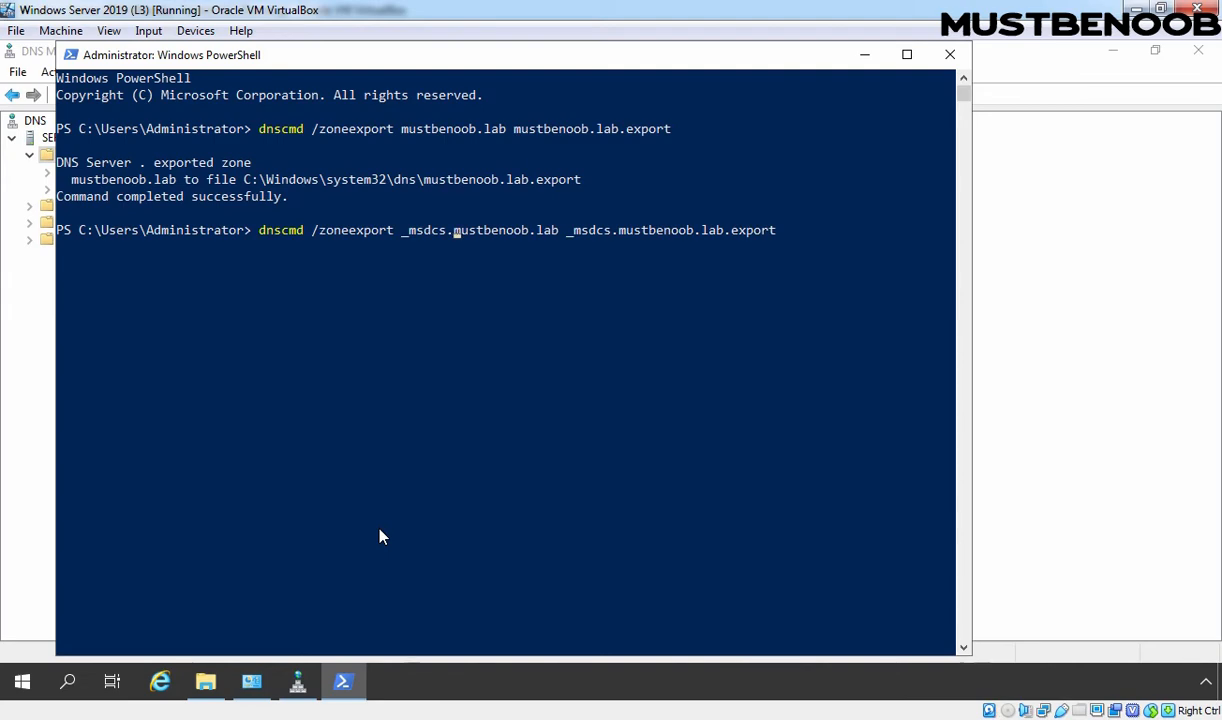
{"action": "key", "text": "Return"}
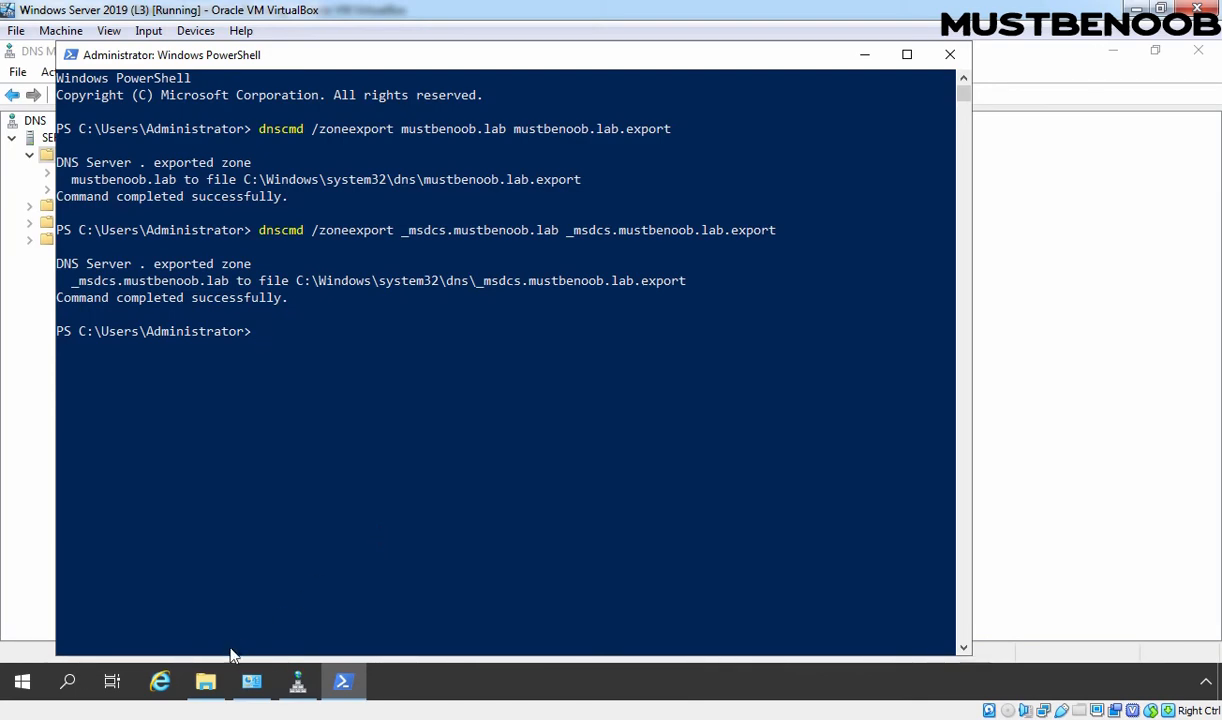
Step: Return to the dns folder in File Explorer and locate the _msdcs.mustbenoob.lab.export file
{"action": "left_click", "coordinate": [205, 681]}
{"action": "left_click", "coordinate": [521, 386]}
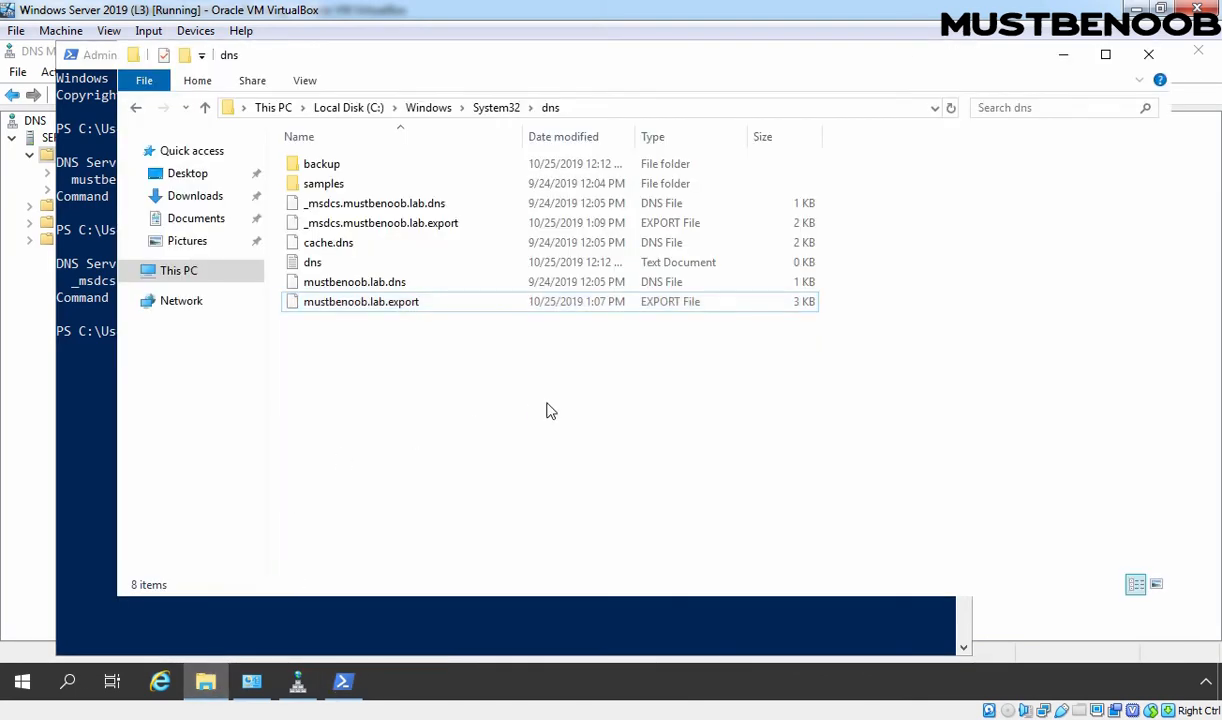
{"action": "left_click", "coordinate": [340, 226]}
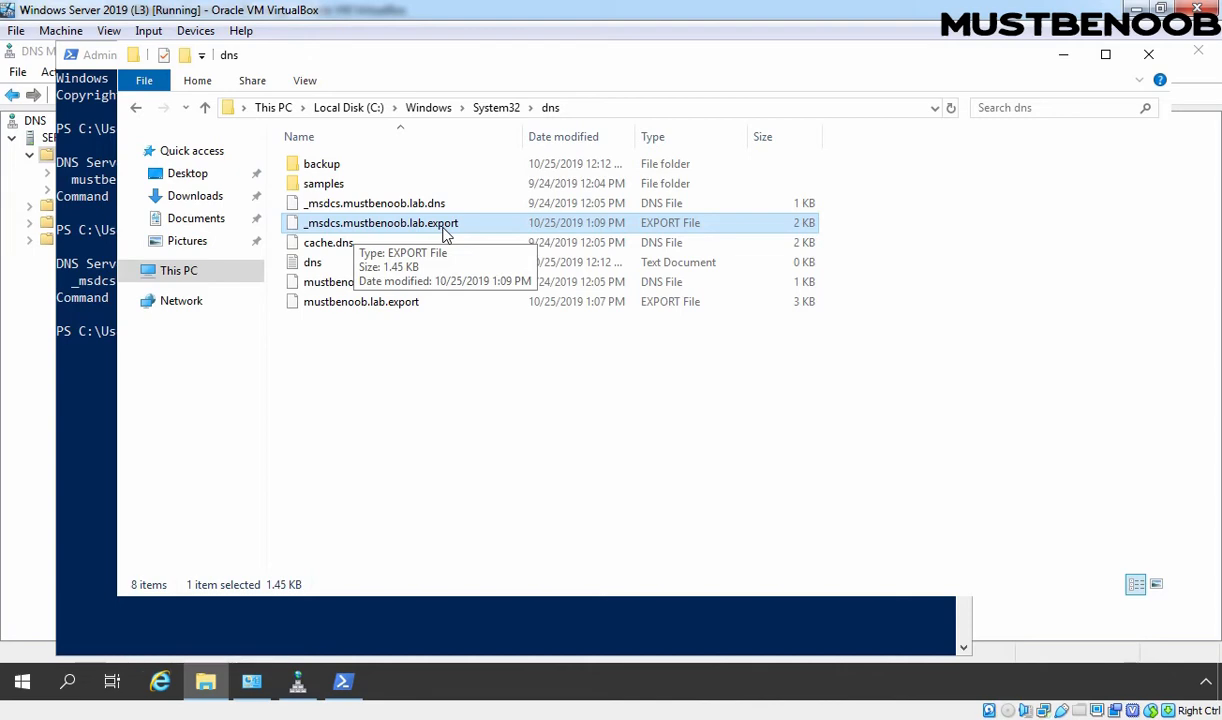
Step: In DNS Manager, delete the mustbenoob.lab forward lookup zone from the server
{"action": "left_click", "coordinate": [34, 352]}
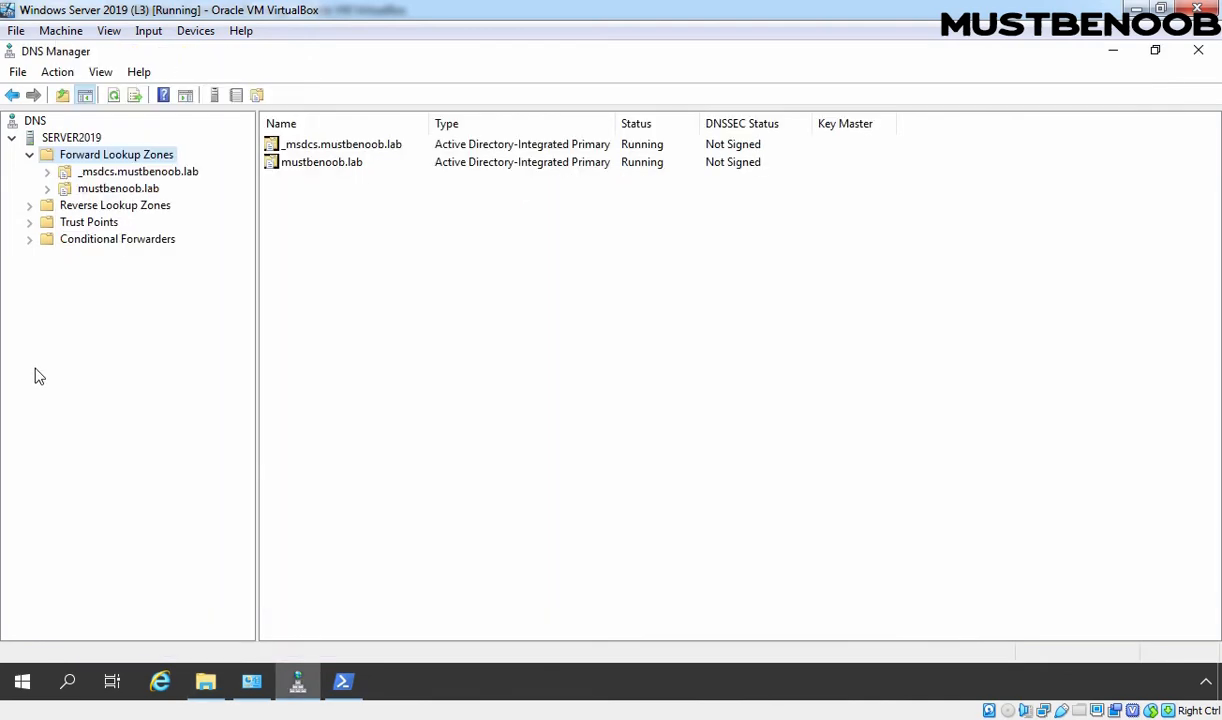
{"action": "left_click", "coordinate": [105, 189]}
{"action": "right_click", "coordinate": [103, 190]}
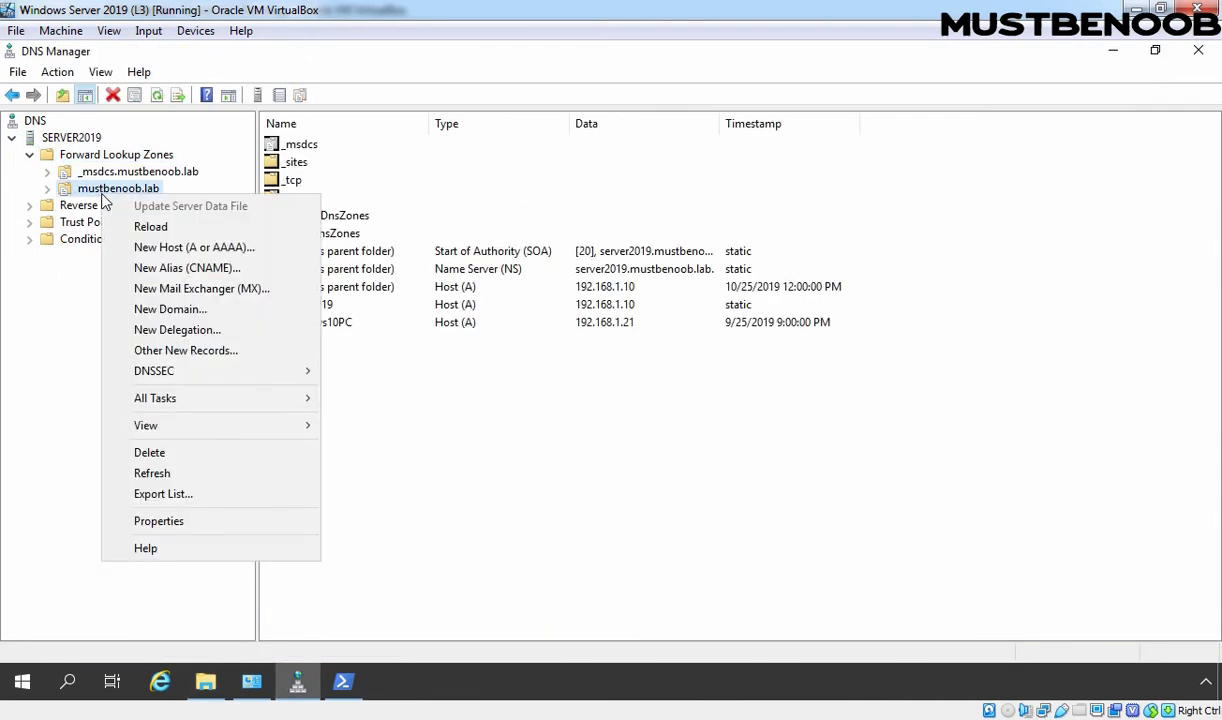
{"action": "left_click", "coordinate": [166, 452]}
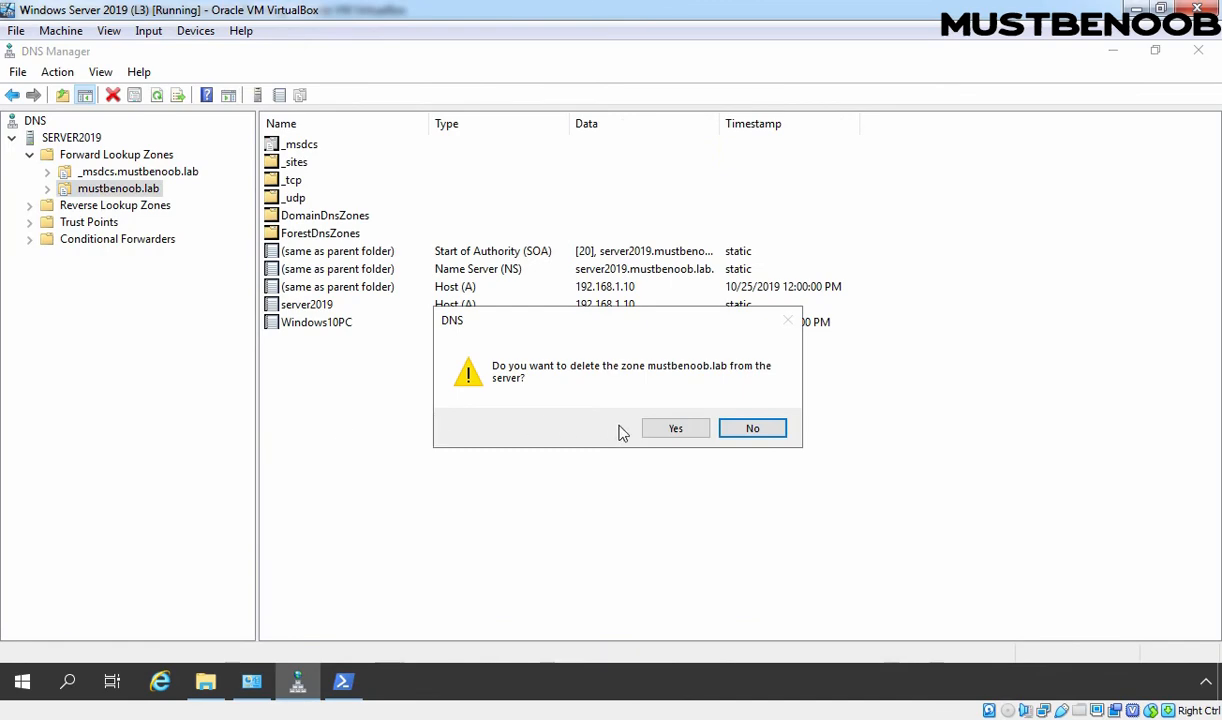
{"action": "left_click", "coordinate": [668, 432]}
{"action": "left_click", "coordinate": [679, 462]}
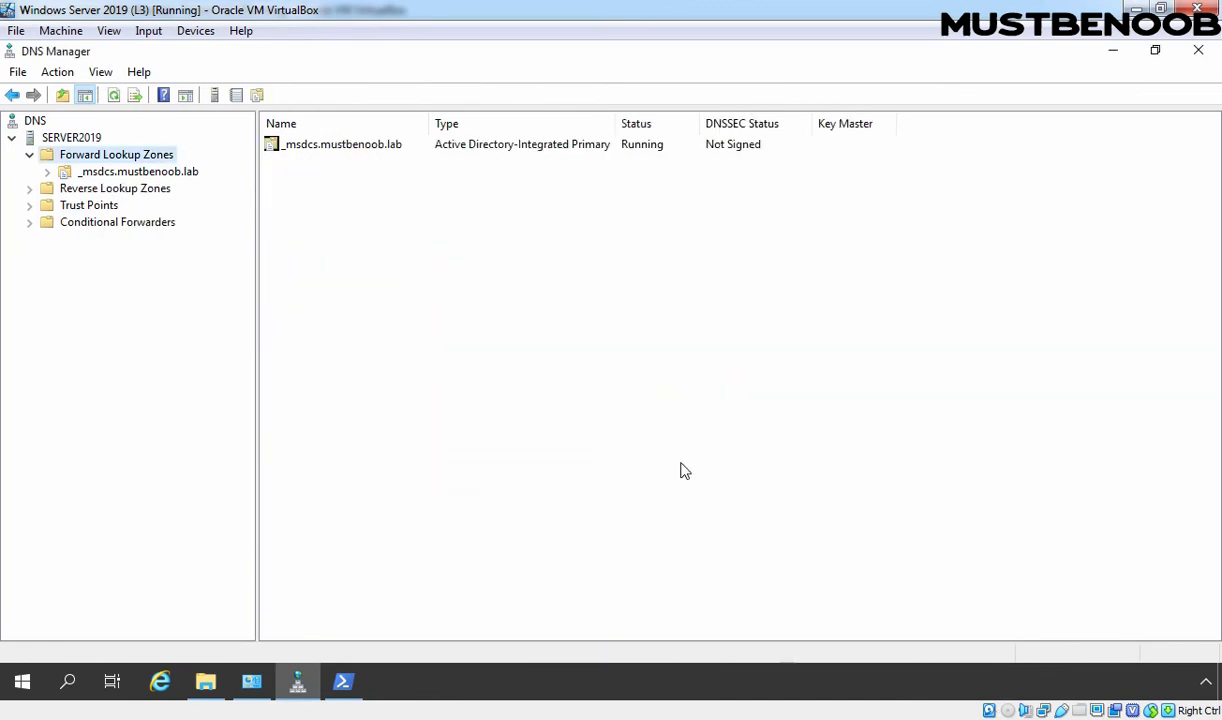
Step: Start a new primary forward lookup zone that is not stored in Active Directory and name it mustbenoob.lab
{"action": "right_click", "coordinate": [124, 163]}
{"action": "left_click", "coordinate": [165, 168]}
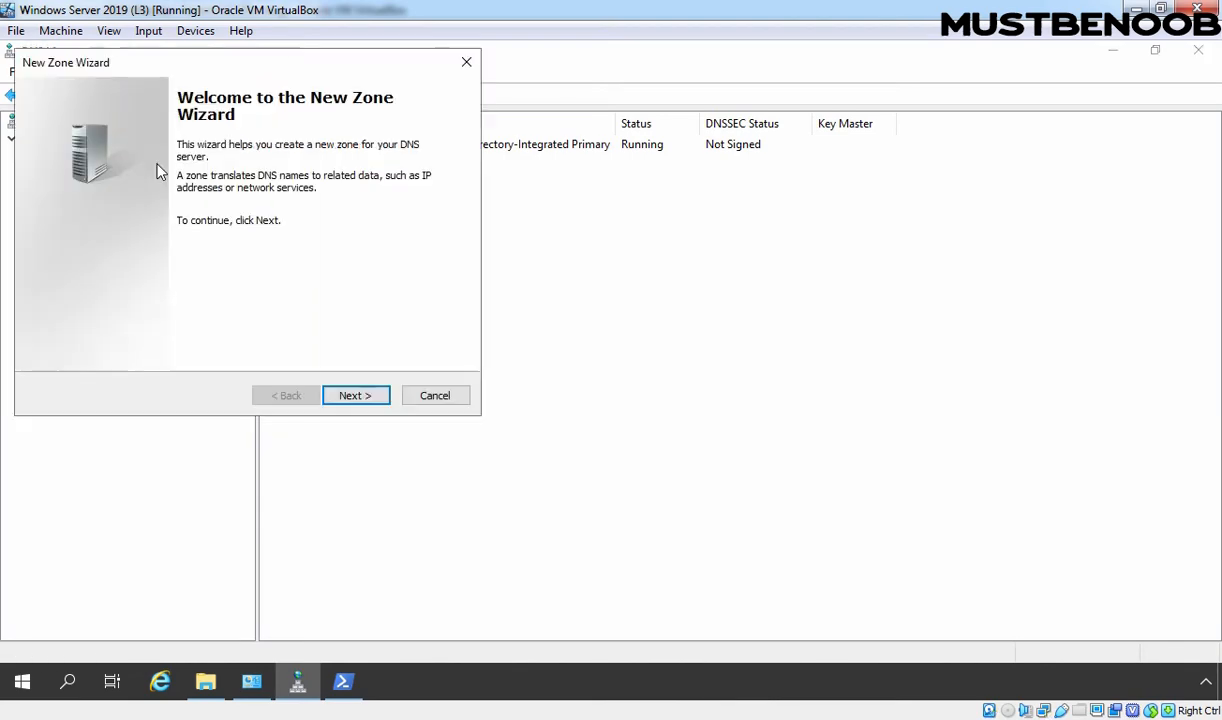
{"action": "left_click", "coordinate": [351, 399]}
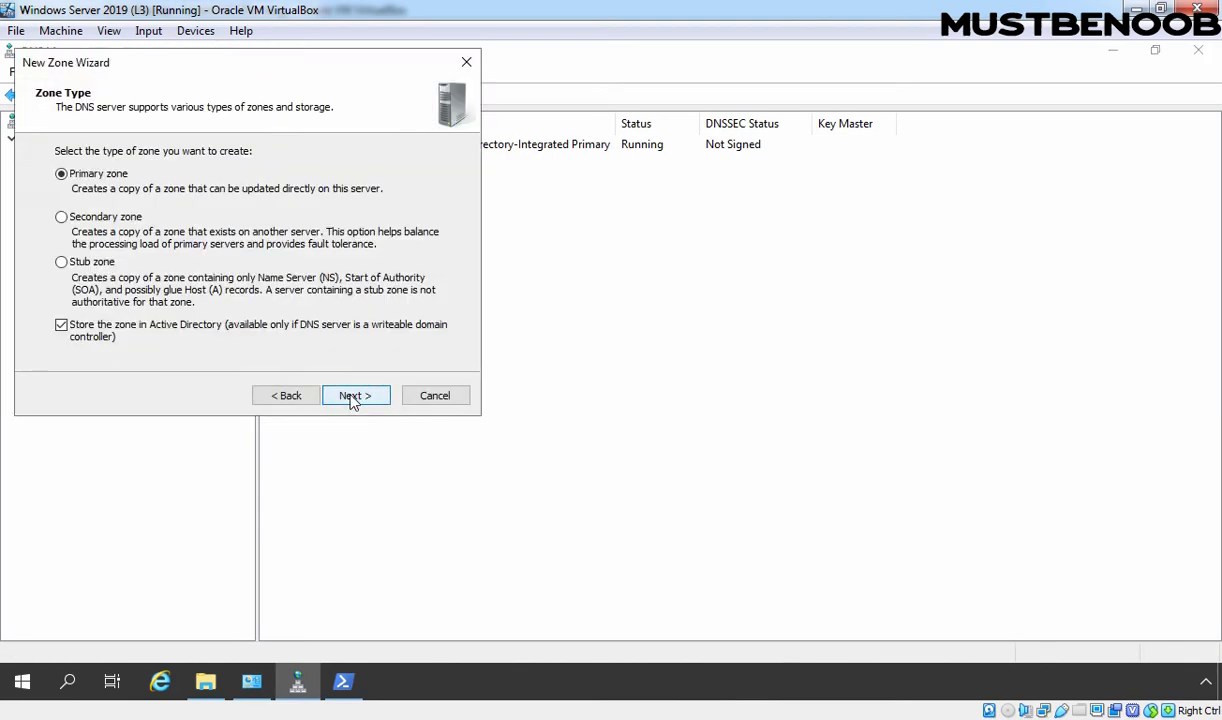
{"action": "left_click", "coordinate": [61, 324]}
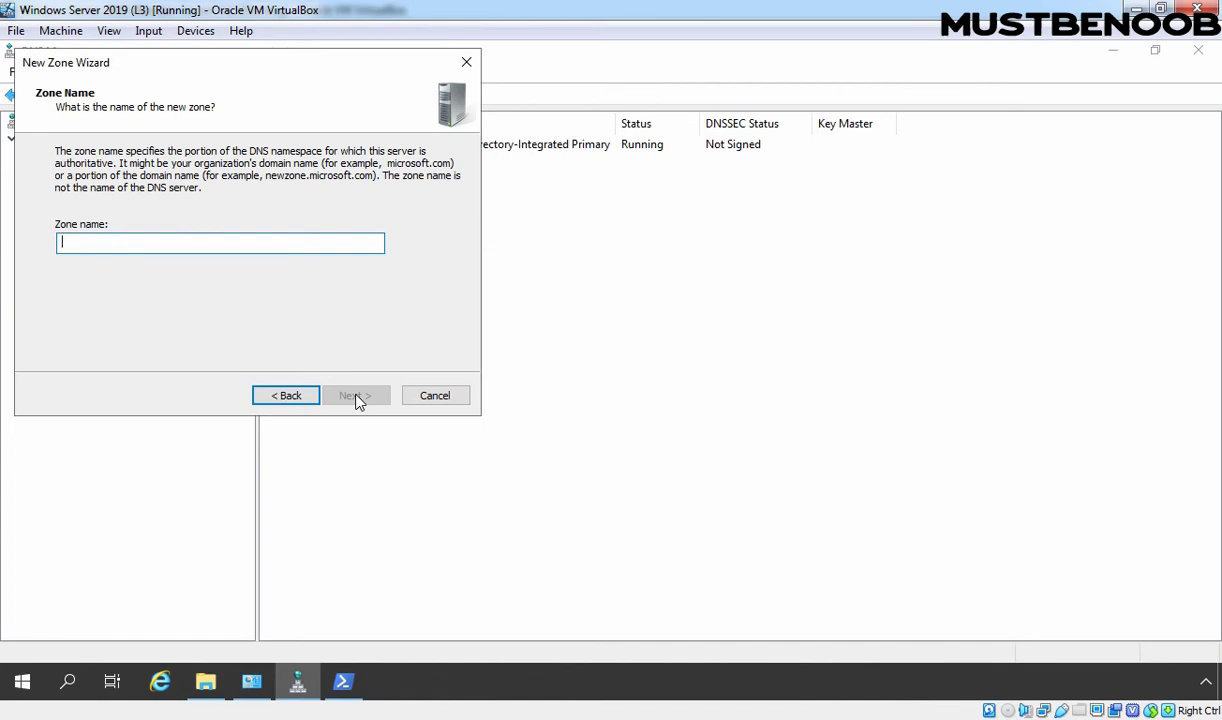
{"action": "type", "text": "mustbenoob."}
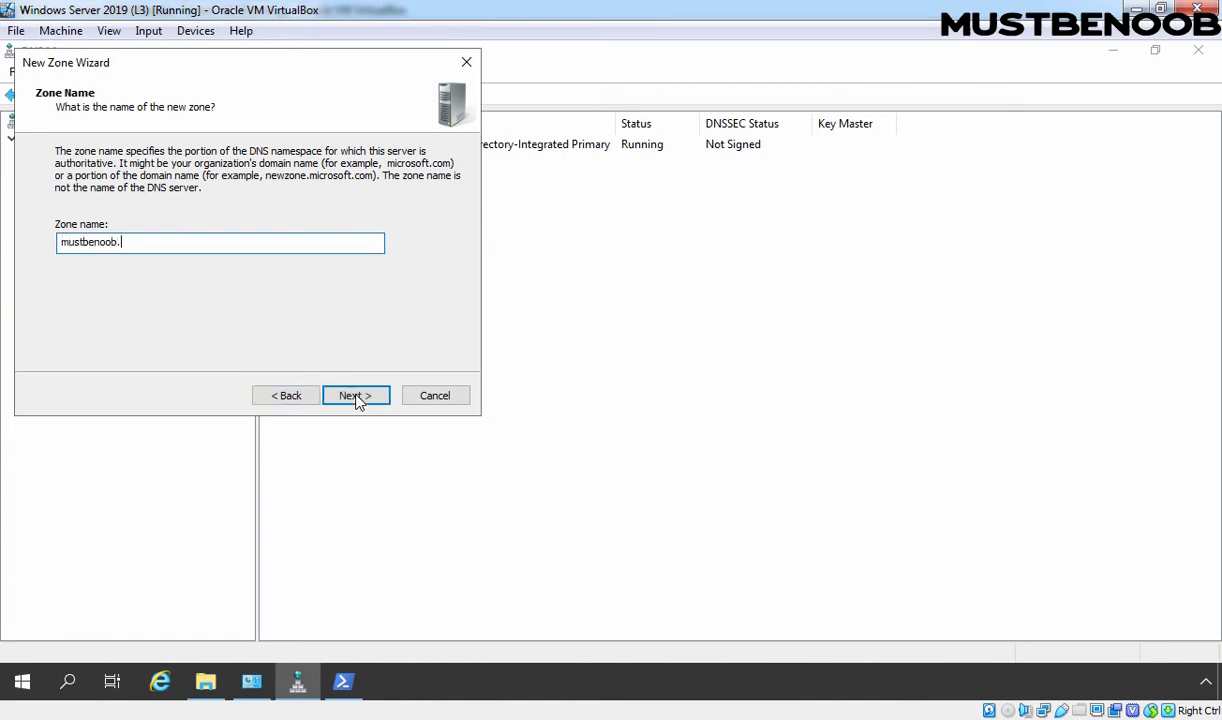
{"action": "type", "text": "lab"}
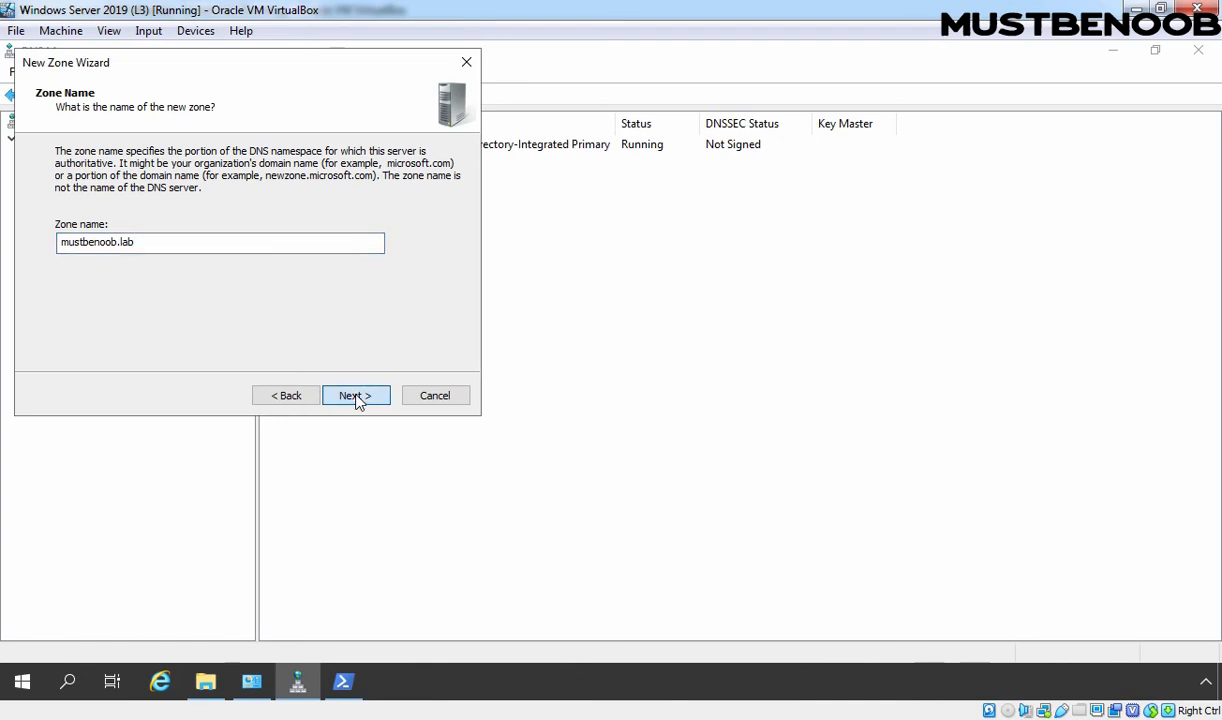
{"action": "left_click", "coordinate": [357, 398]}
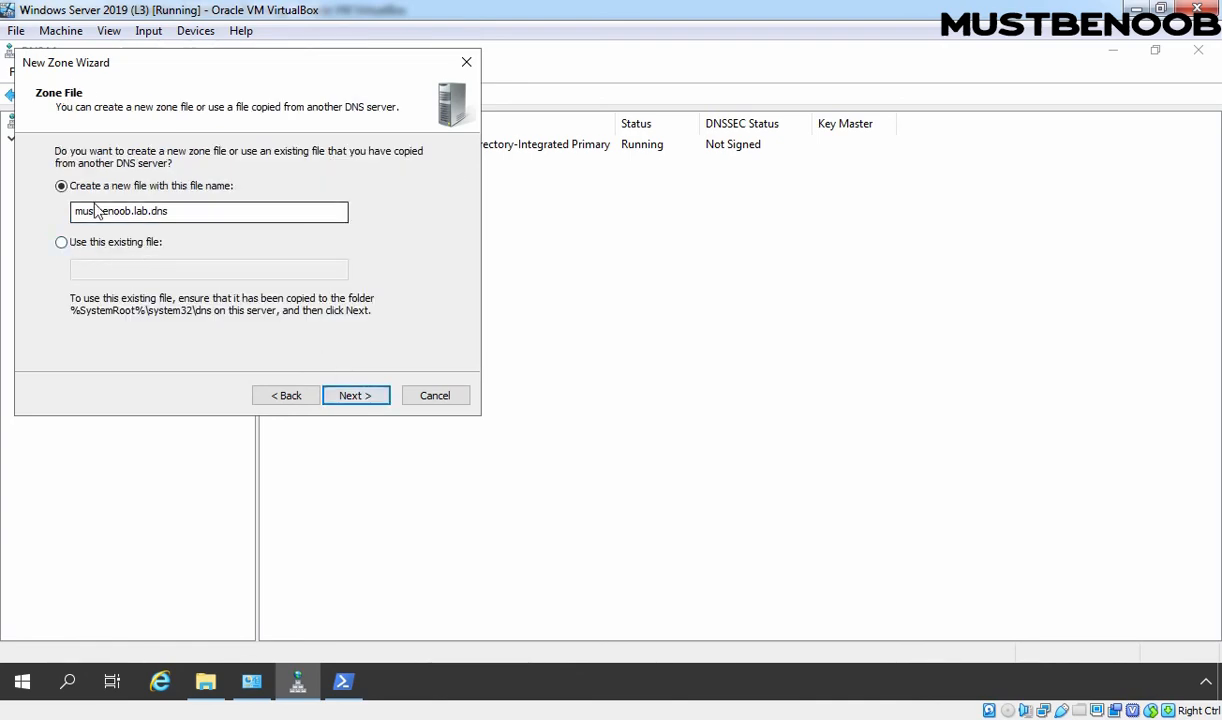
Step: Choose the existing file mustbenoob.lab.dns for the zone, and permanently delete the old mustbenoob.lab.dns from the dns folder in File Explorer
{"action": "left_click", "coordinate": [61, 242]}
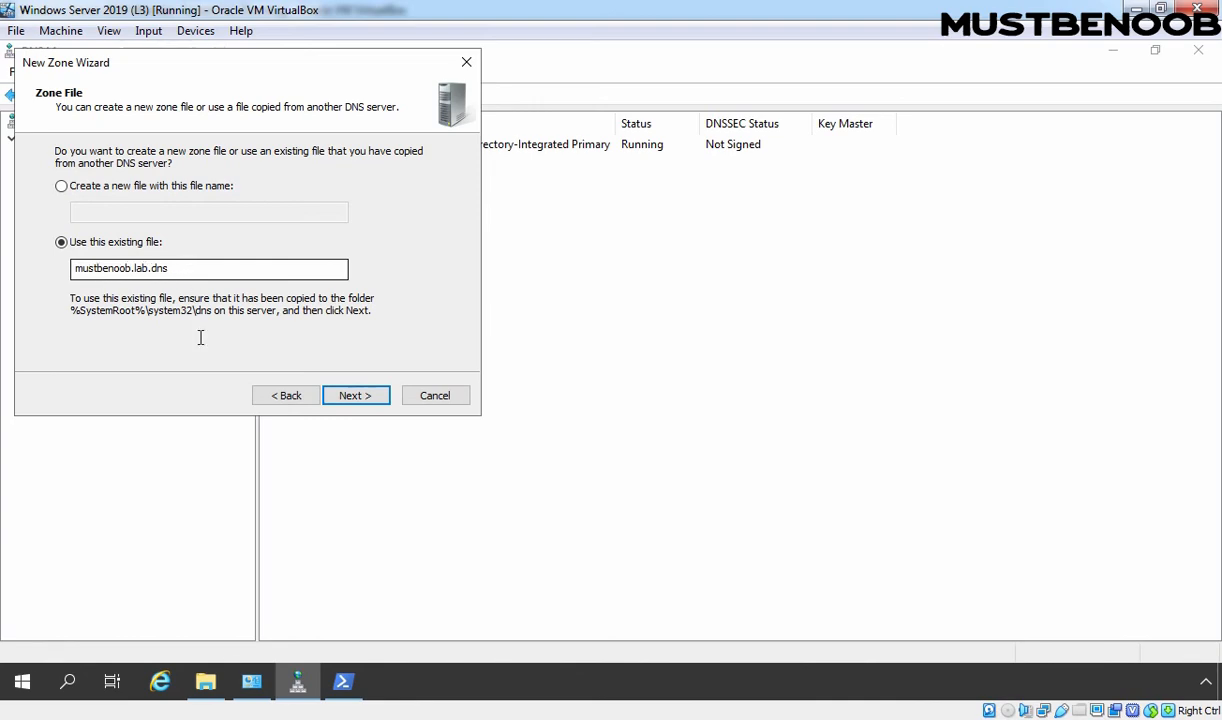
{"action": "left_click", "coordinate": [205, 681]}
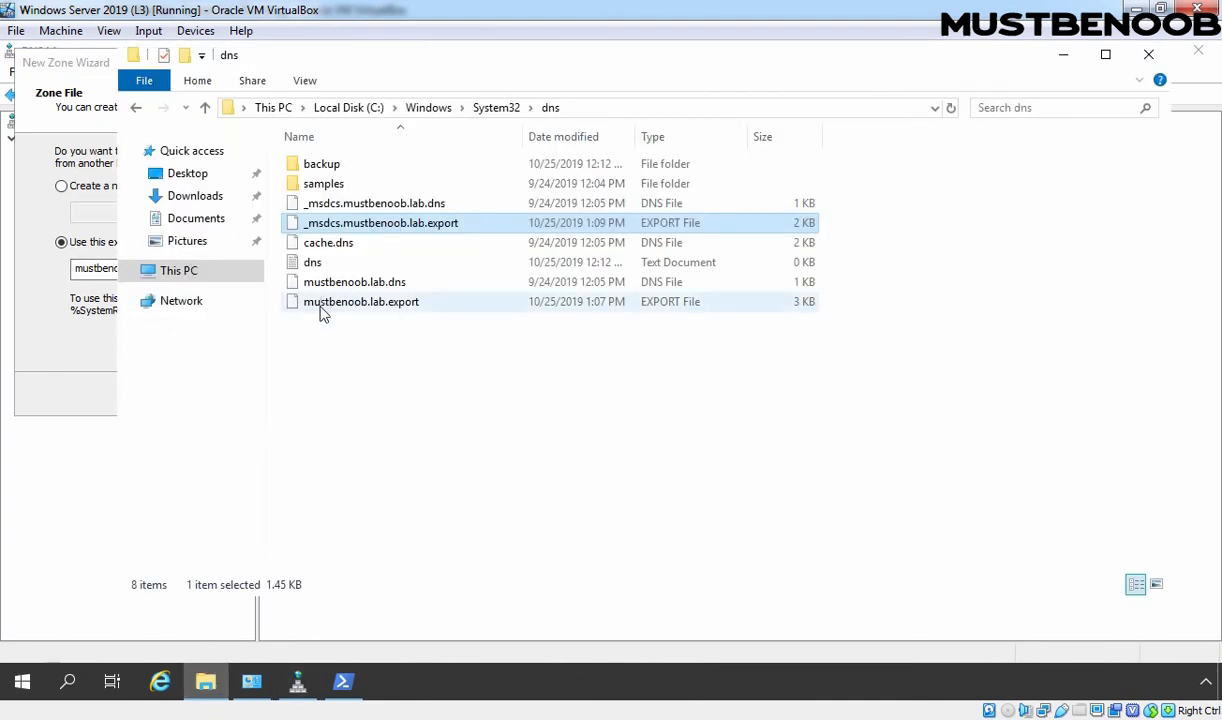
{"action": "left_click", "coordinate": [375, 303]}
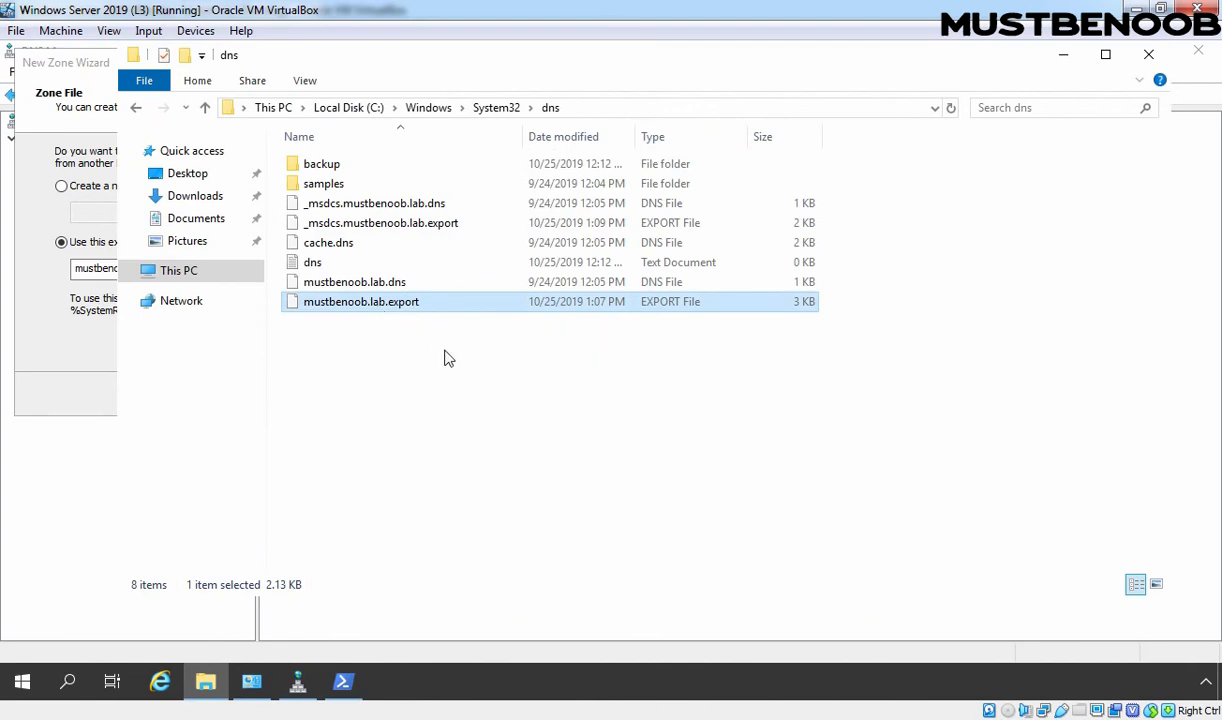
{"action": "key", "text": "Up"}
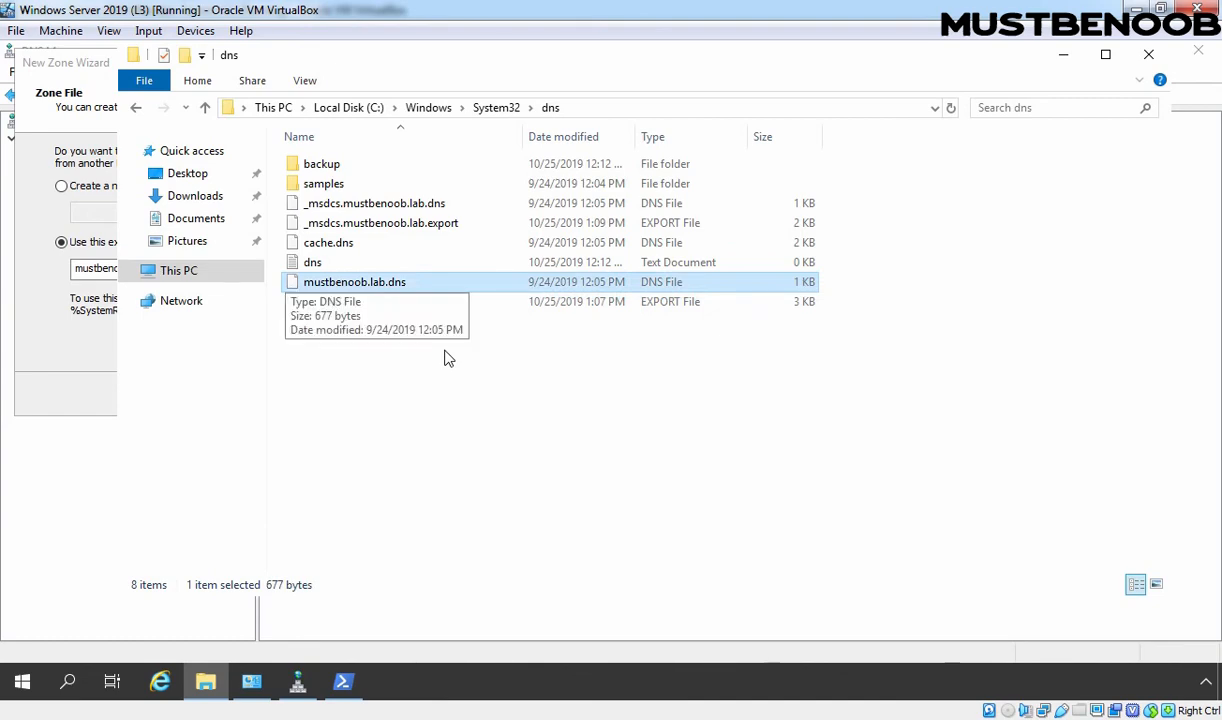
{"action": "key", "text": "shift+Delete"}
{"action": "key", "text": "Return"}
Step: Rename the mustbenoob.lab.export file to mustbenoob.lab.dns and accept the extension change
{"action": "key", "text": "Up"}
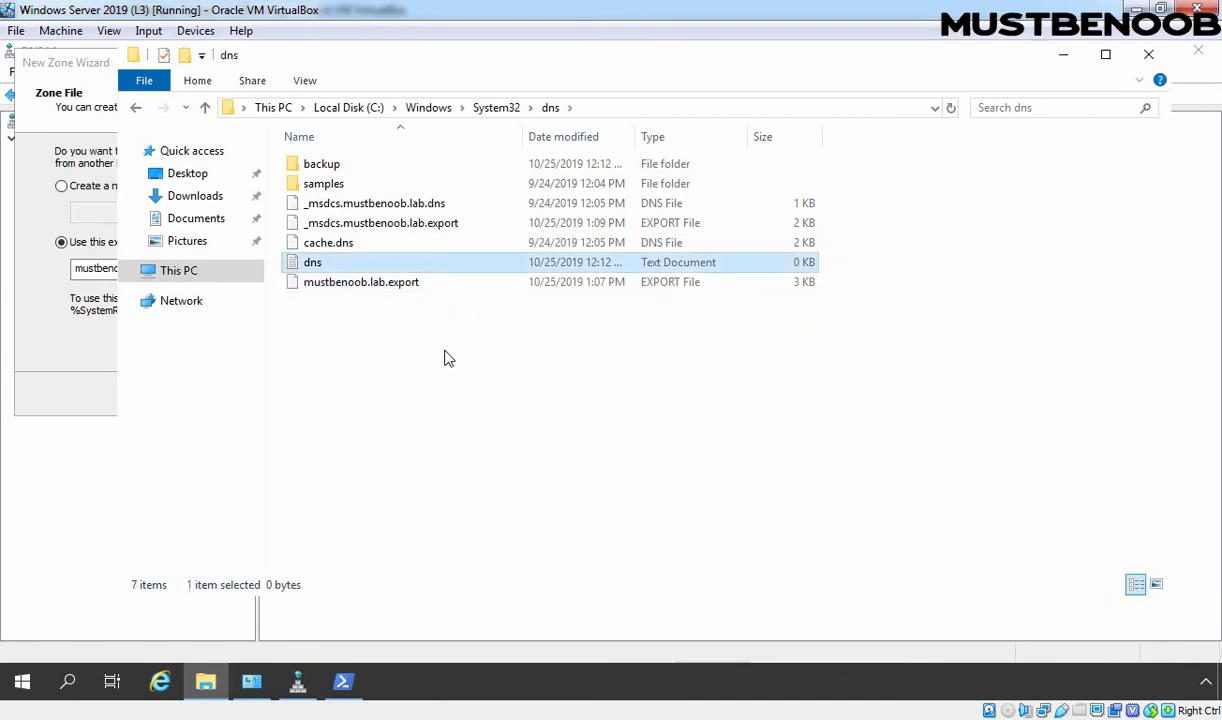
{"action": "key", "text": "Down"}
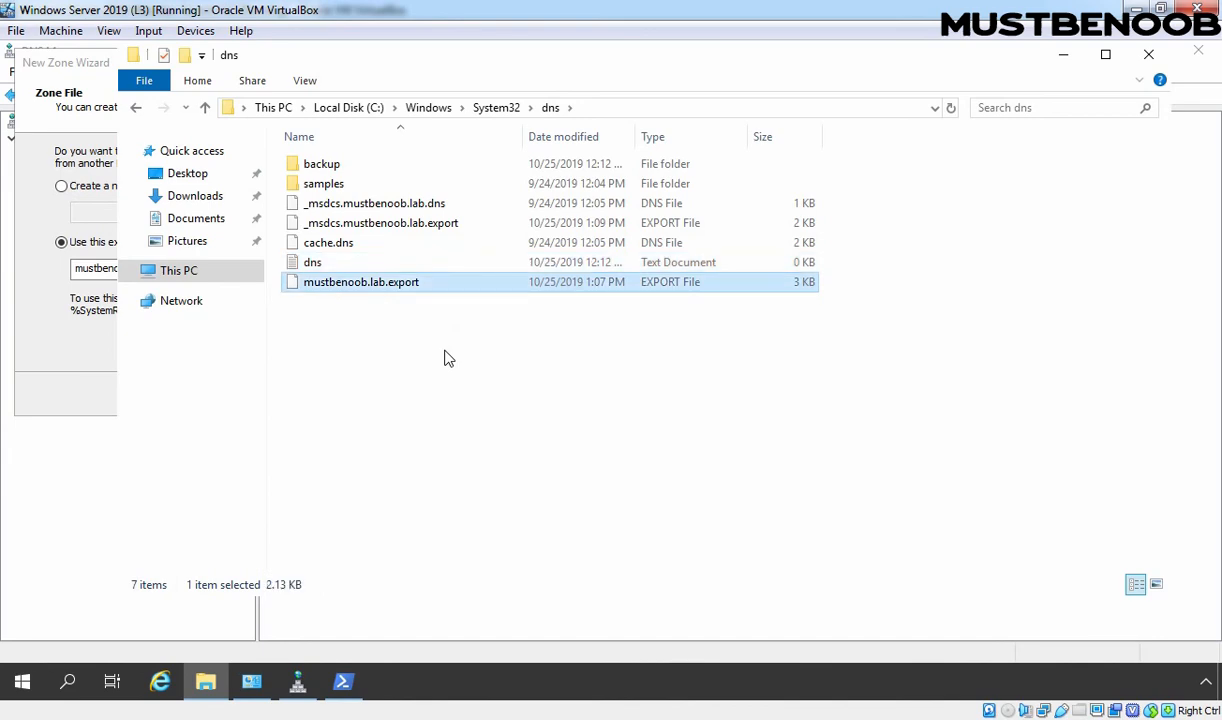
{"action": "key", "text": "F2"}
{"action": "key", "text": "Right"}
{"action": "key", "text": "Right"}
{"action": "key", "text": "Right"}
{"action": "key", "text": "Right"}
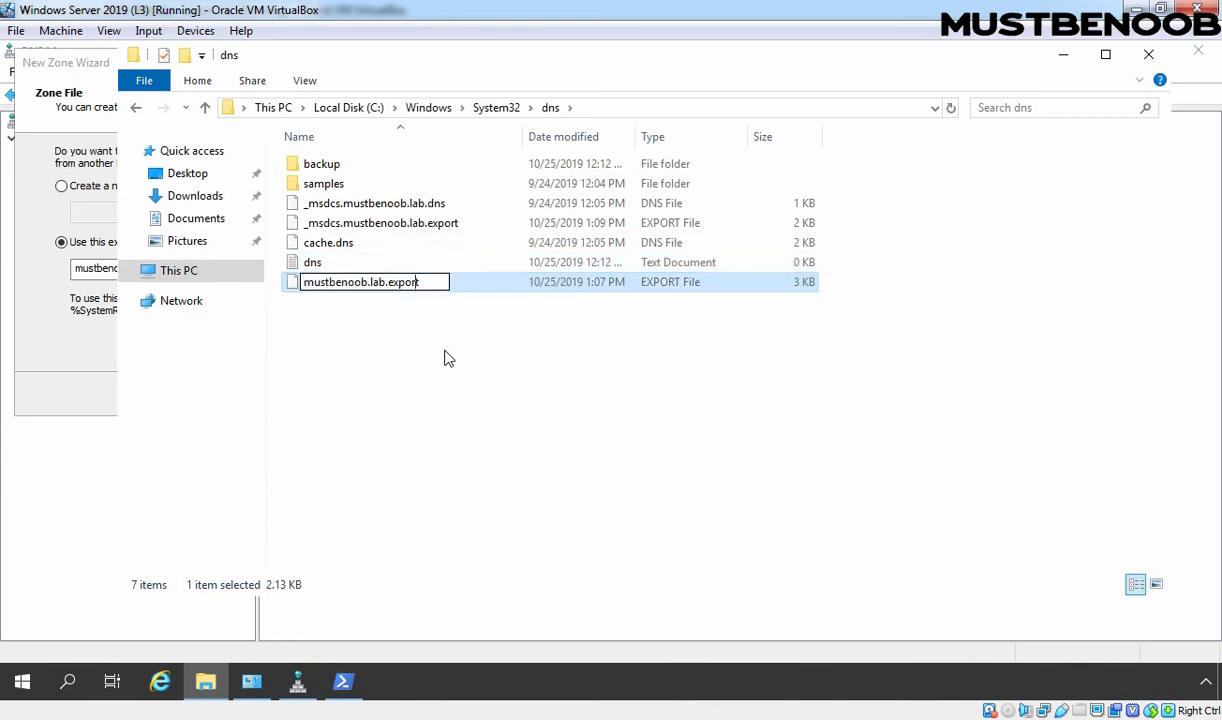
{"action": "key", "text": "BackSpace"}
{"action": "key", "text": "BackSpace"}
{"action": "key", "text": "BackSpace"}
{"action": "key", "text": "BackSpace"}
{"action": "key", "text": "BackSpace"}
{"action": "key", "text": "BackSpace"}
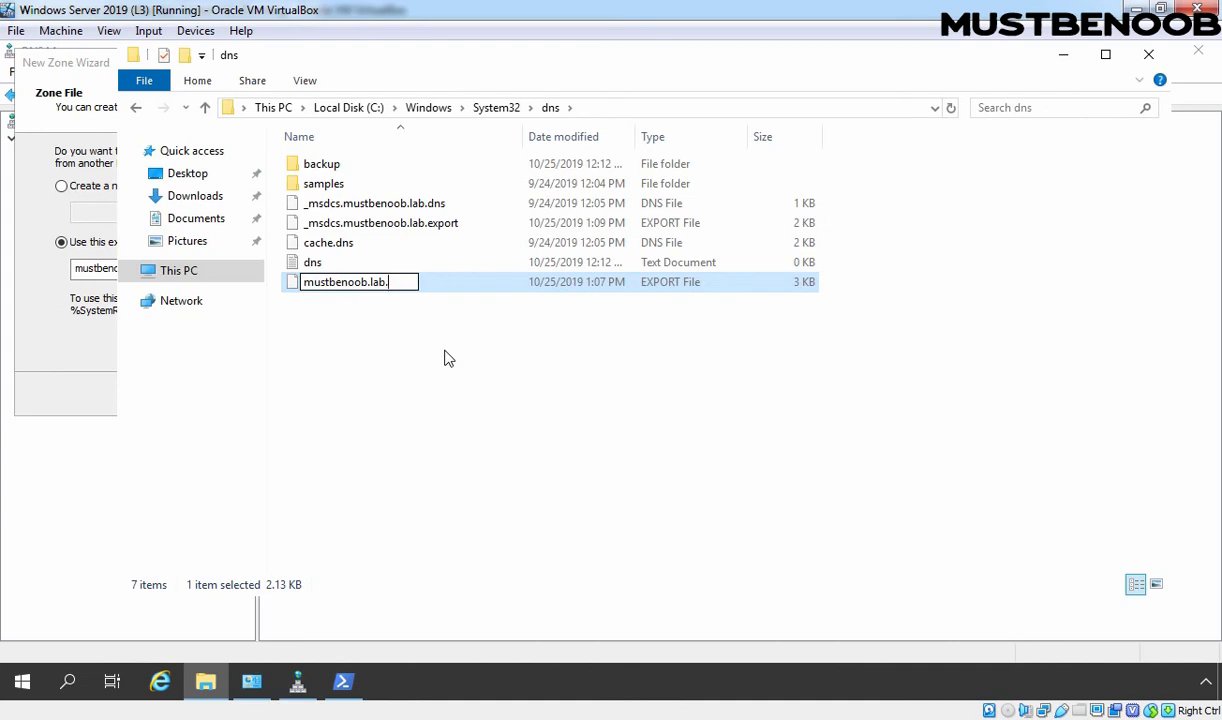
{"action": "type", "text": "dns"}
{"action": "key", "text": "Return"}
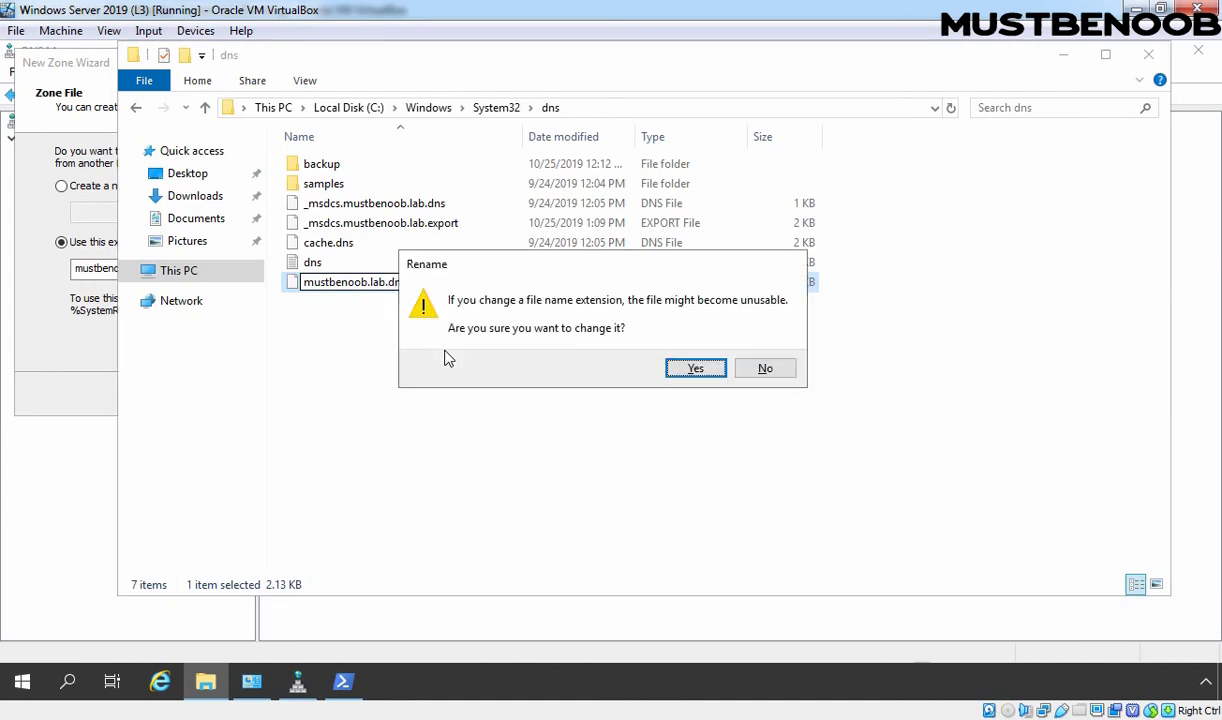
{"action": "key", "text": "Return"}
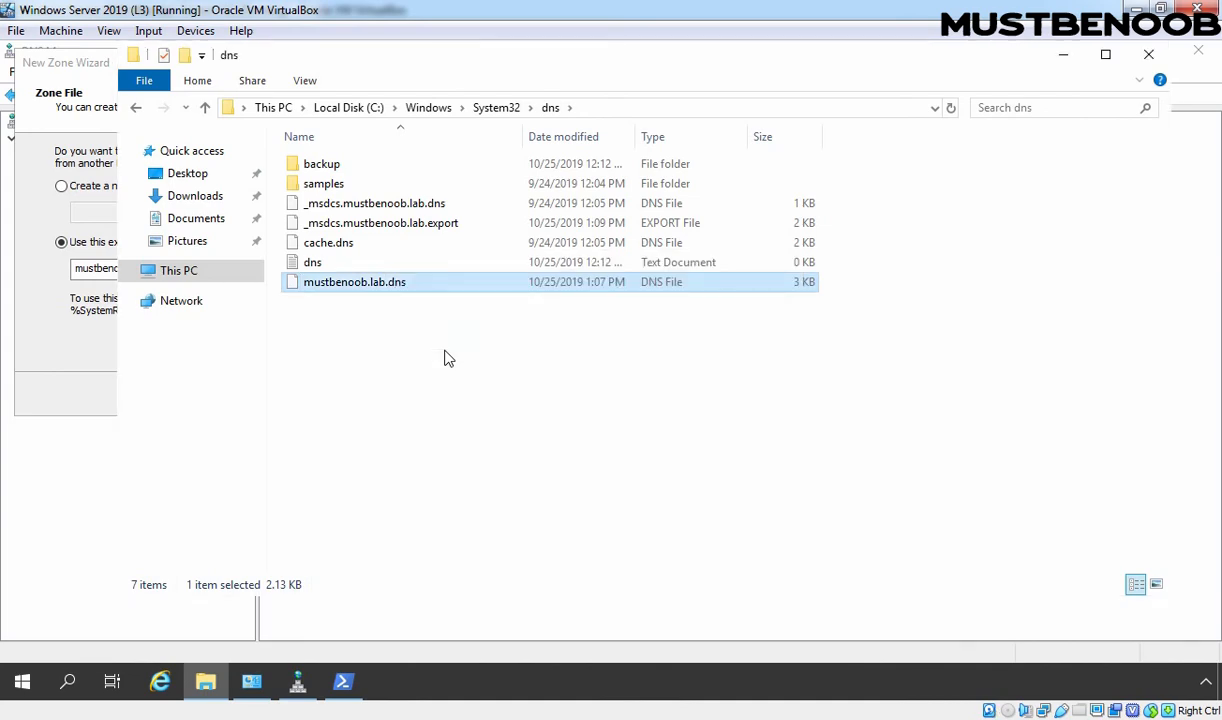
Step: Return to the New Zone Wizard, finish creating the zone from the existing file, and open mustbenoob.lab to view its records
{"action": "left_click", "coordinate": [82, 350]}
{"action": "left_click", "coordinate": [362, 400]}
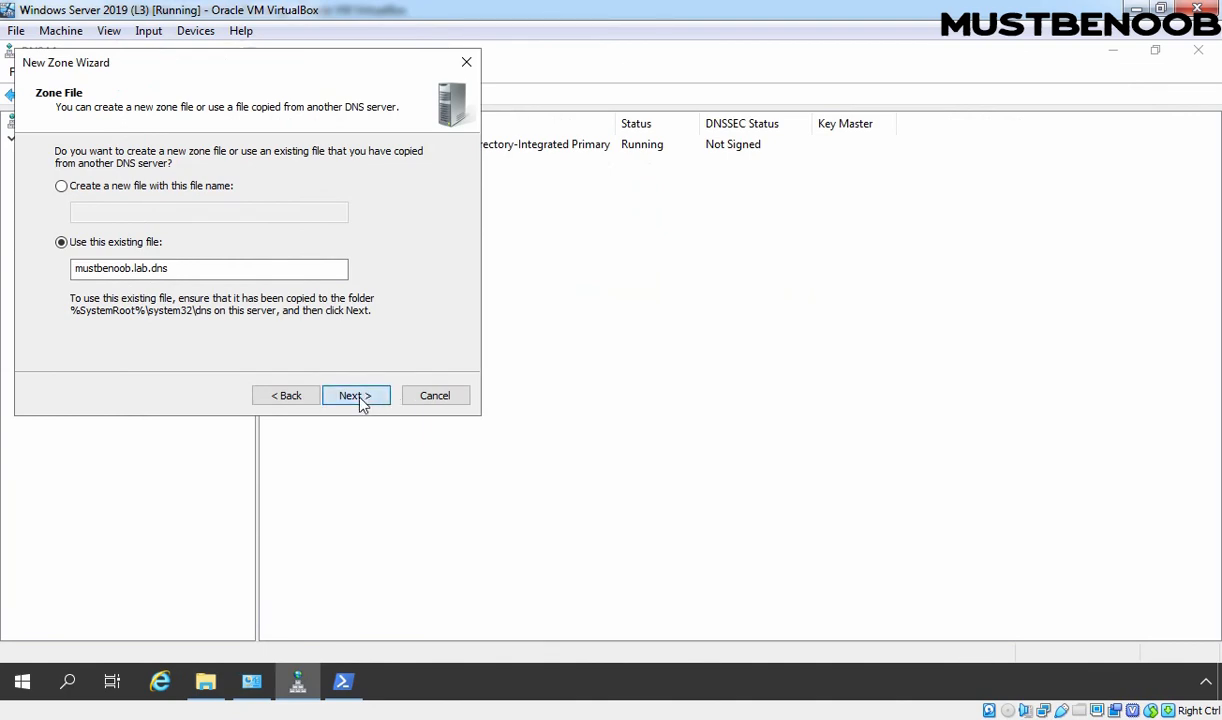
{"action": "left_click", "coordinate": [358, 397]}
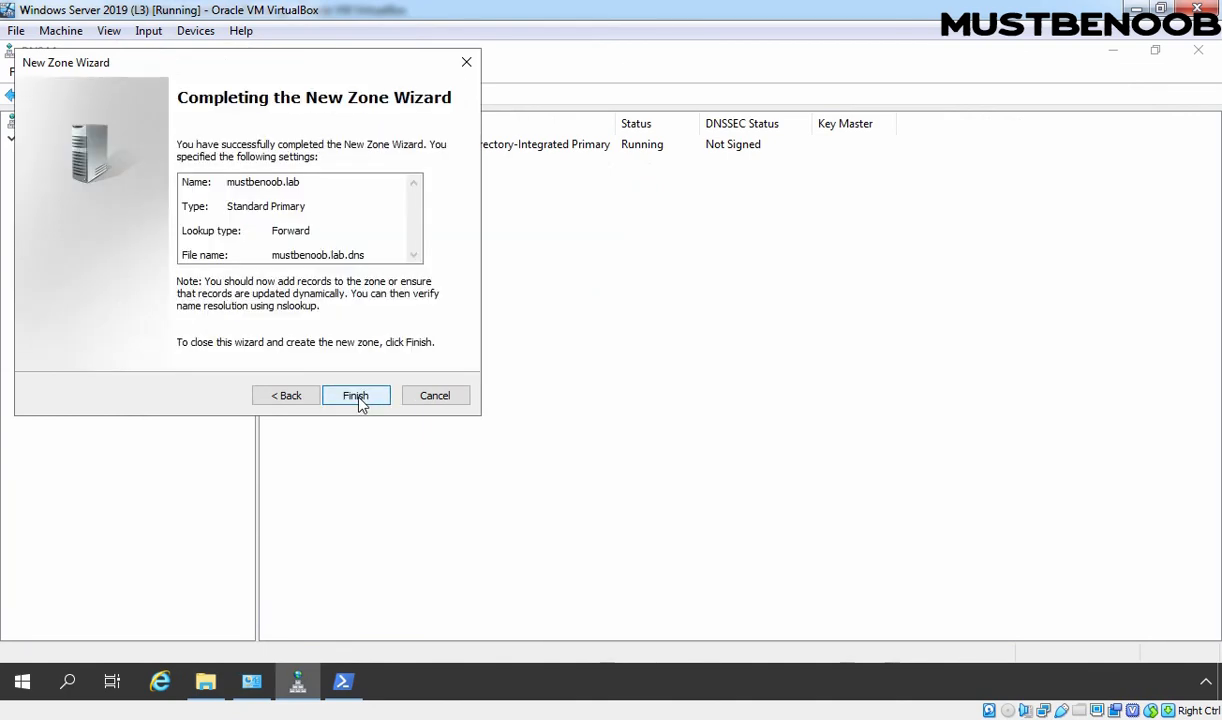
{"action": "left_click", "coordinate": [359, 401]}
{"action": "double_click", "coordinate": [102, 193]}
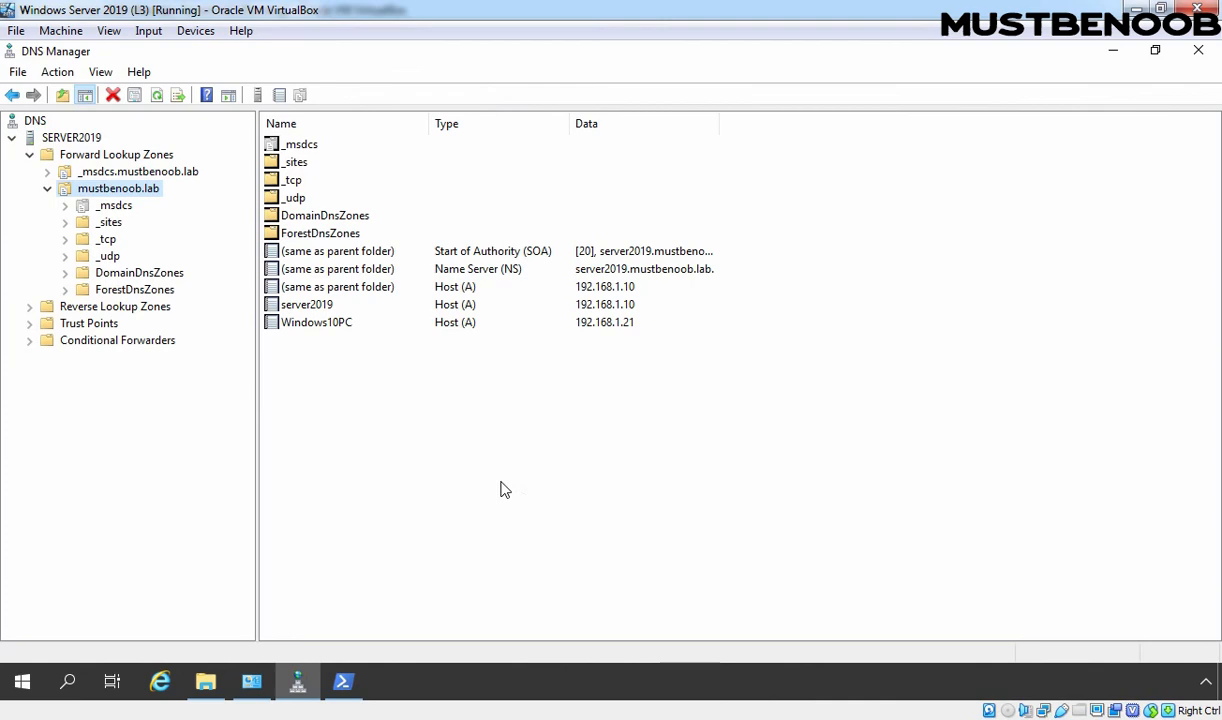
Step: Check the zone types under Forward Lookup Zones and change the mustbenoob.lab primary zone so it is stored in Active Directory
{"action": "left_click", "coordinate": [104, 158]}
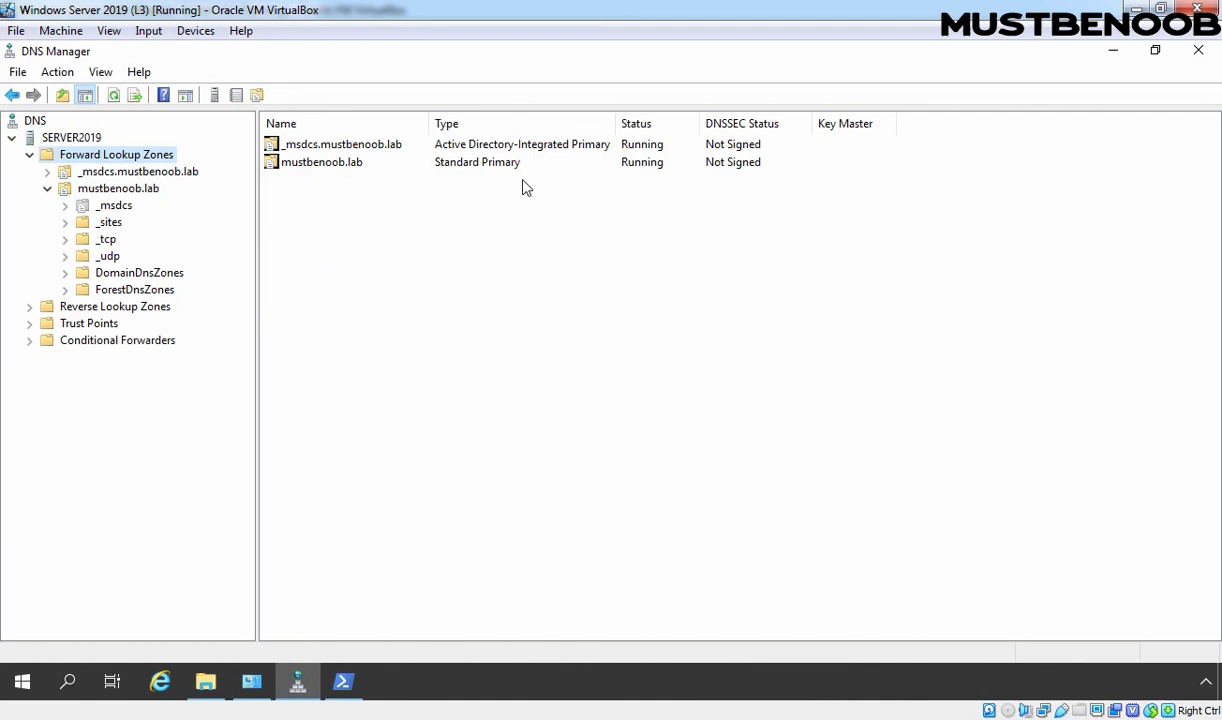
{"action": "left_click", "coordinate": [116, 191]}
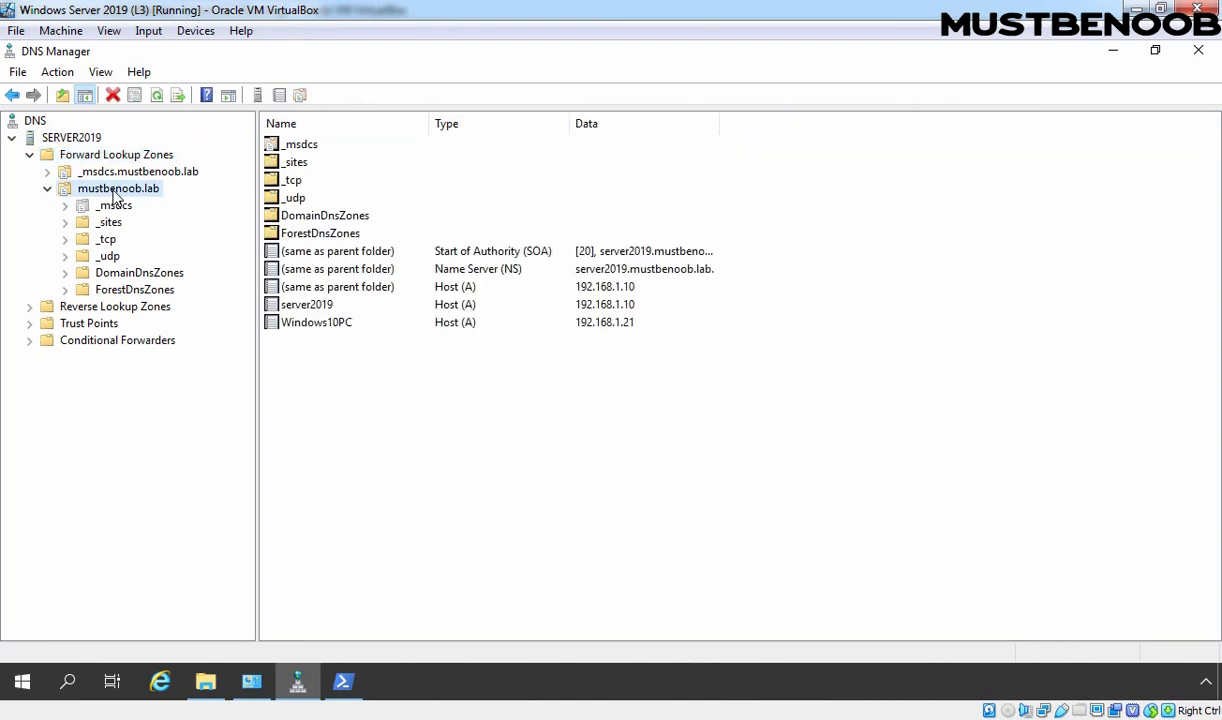
{"action": "right_click", "coordinate": [116, 193]}
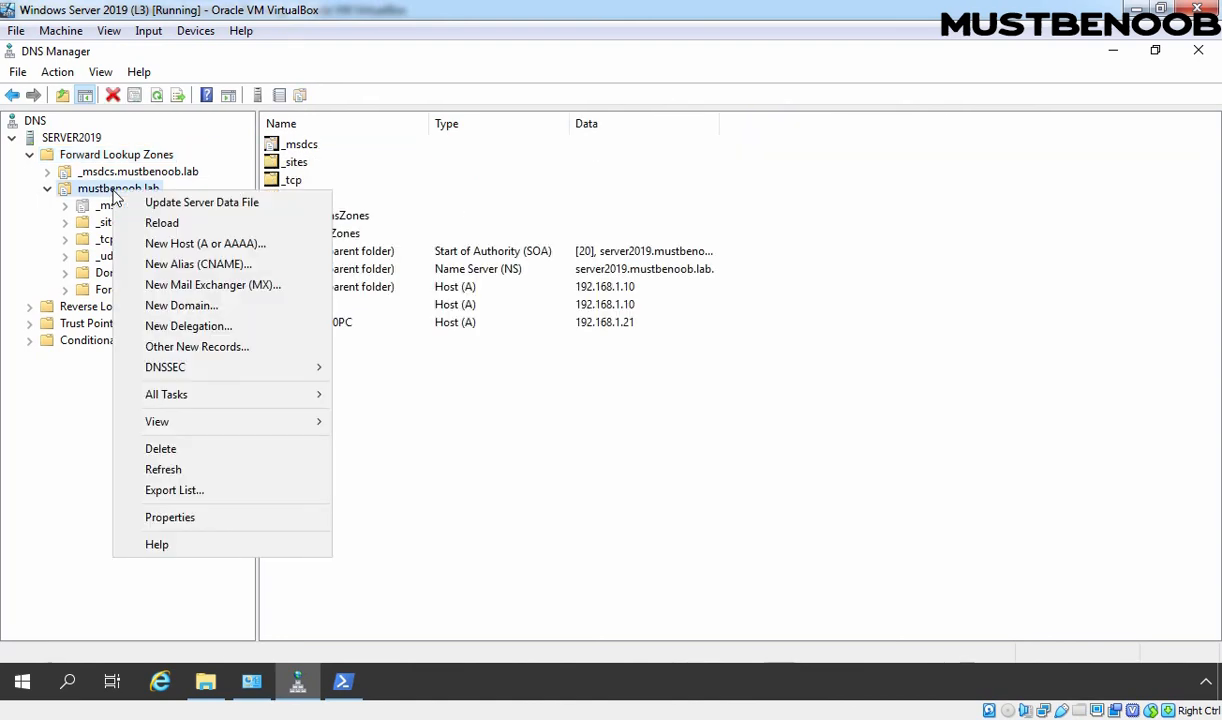
{"action": "left_click", "coordinate": [167, 514]}
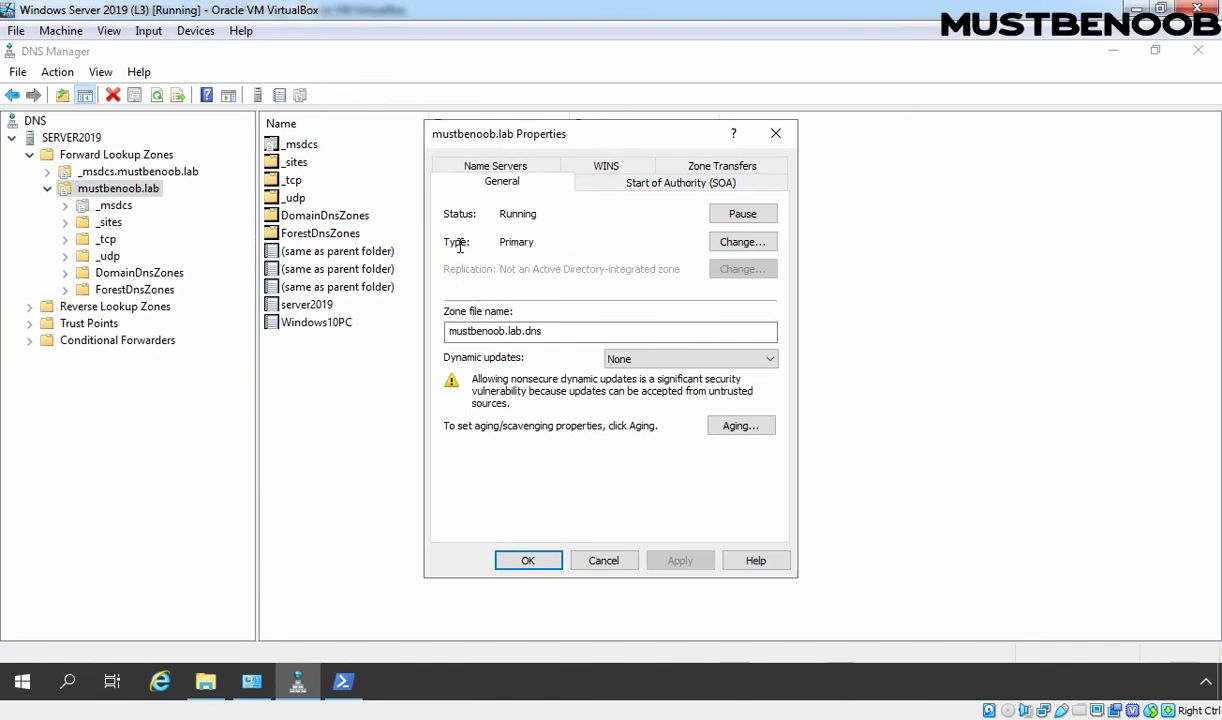
{"action": "left_click", "coordinate": [742, 243]}
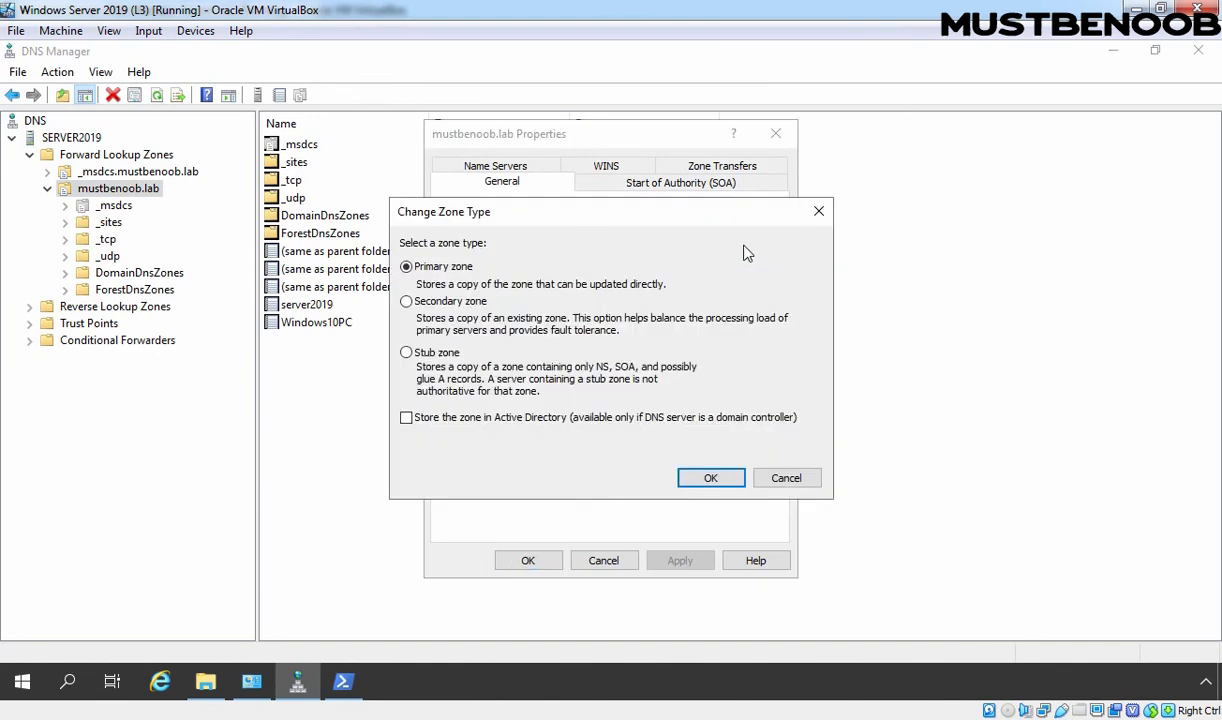
{"action": "left_click", "coordinate": [407, 420]}
{"action": "left_click", "coordinate": [710, 478]}
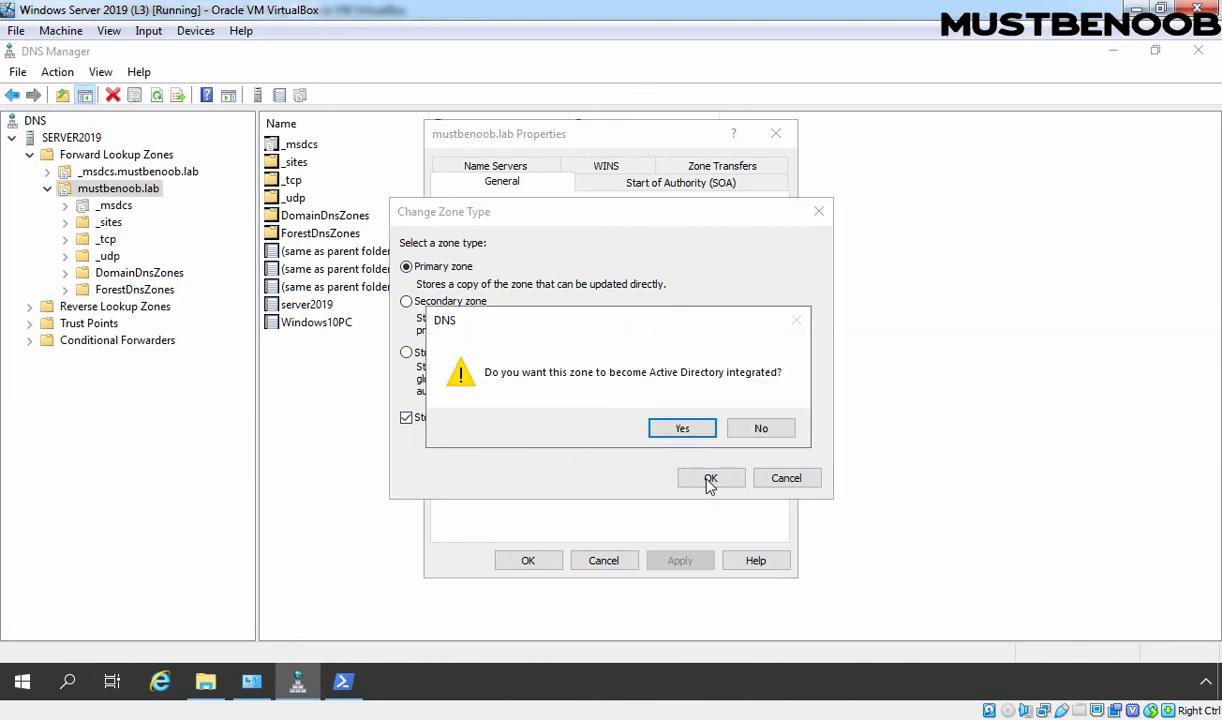
{"action": "left_click", "coordinate": [664, 428]}
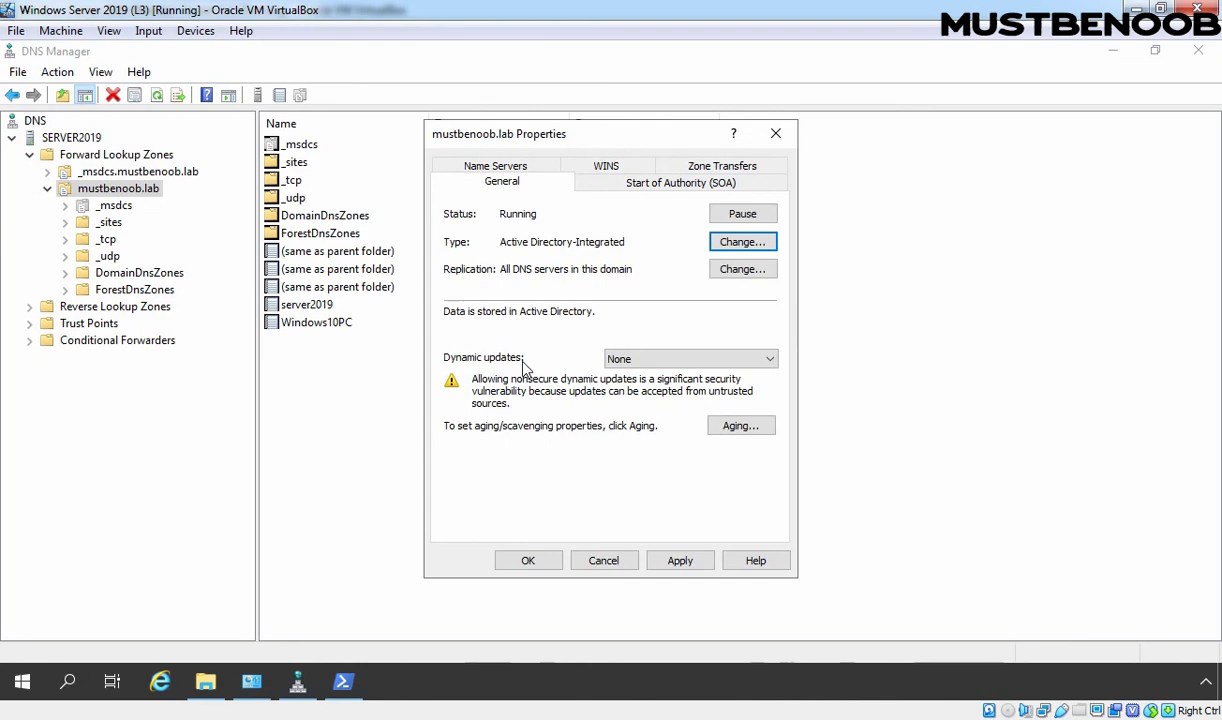
Step: Set the mustbenoob.lab zone's dynamic updates to Secure only, save the properties, and refresh the Forward Lookup Zones list
{"action": "left_click", "coordinate": [773, 366]}
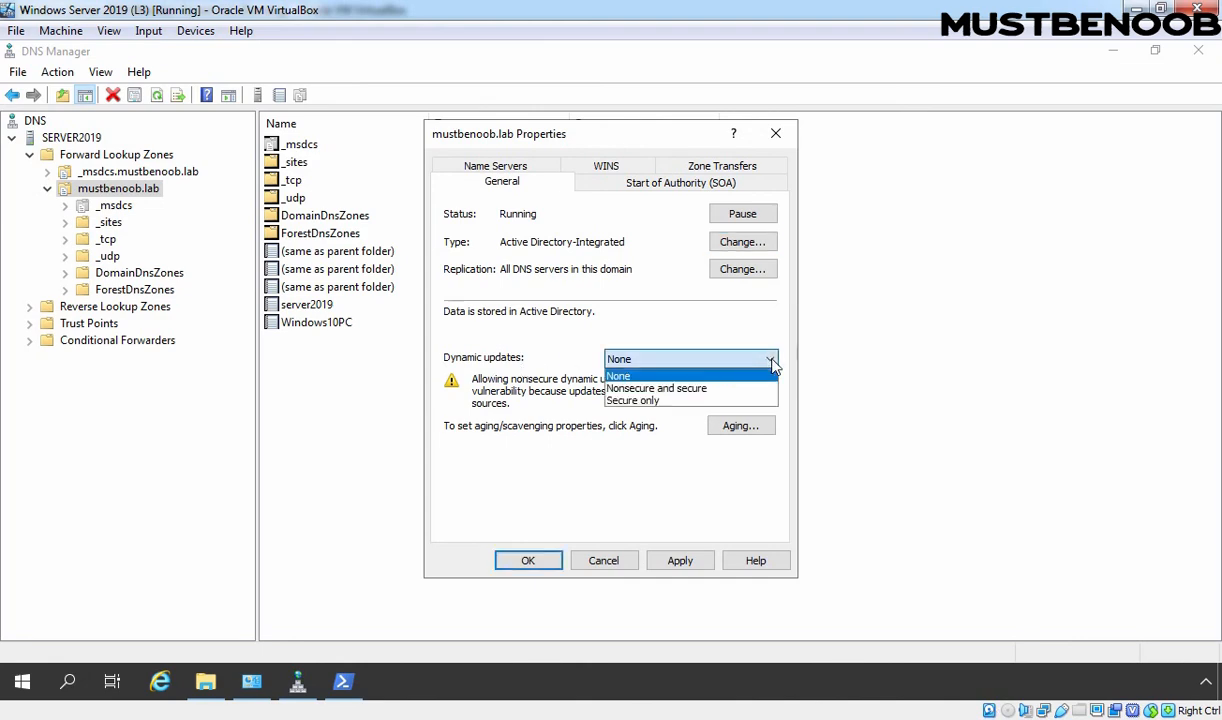
{"action": "left_click", "coordinate": [757, 399]}
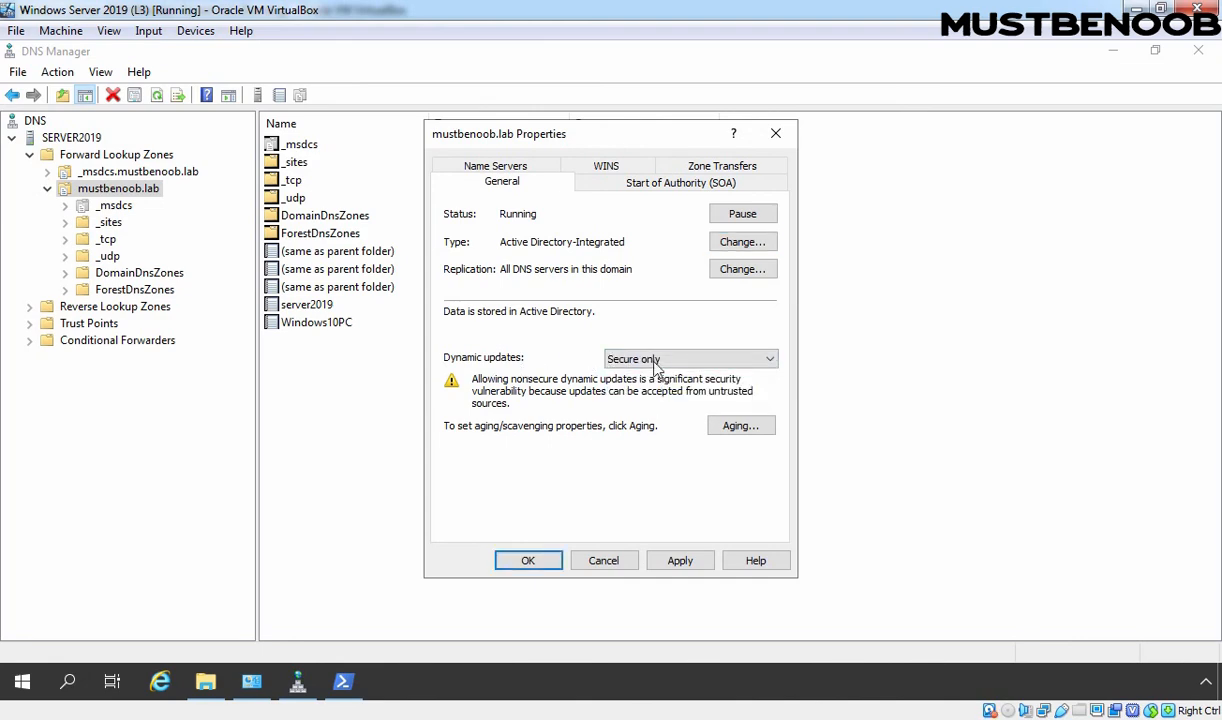
{"action": "left_click", "coordinate": [676, 563]}
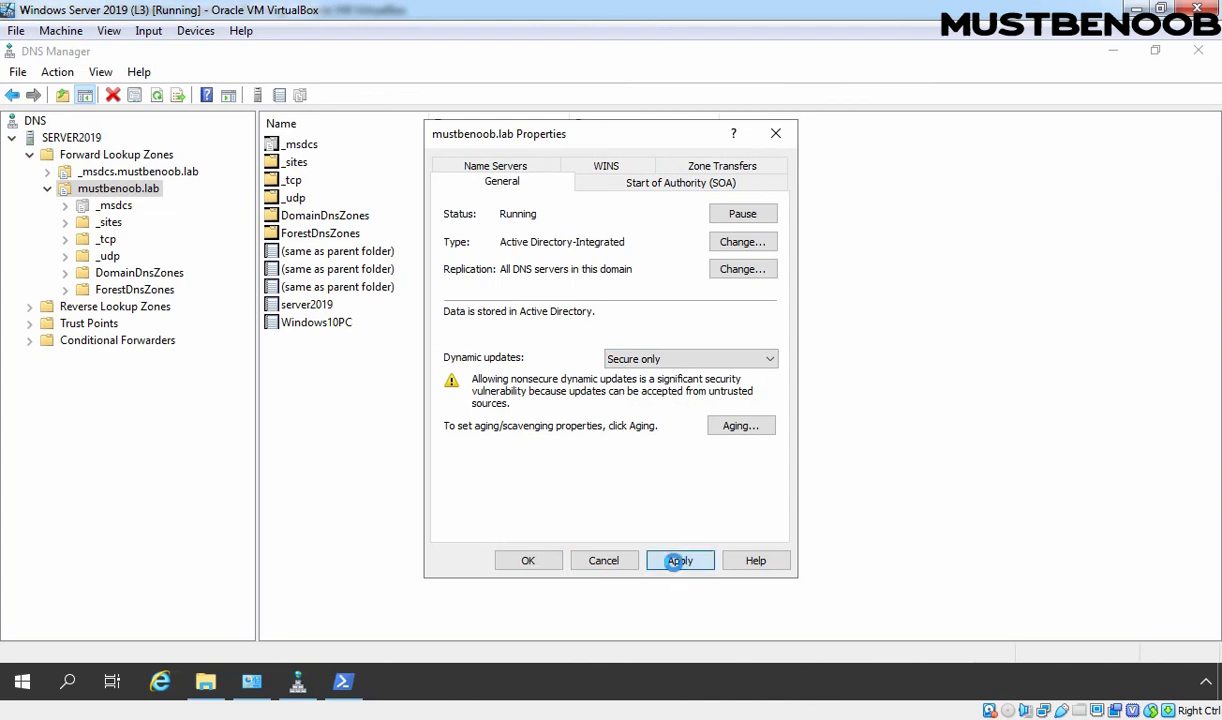
{"action": "left_click", "coordinate": [540, 563]}
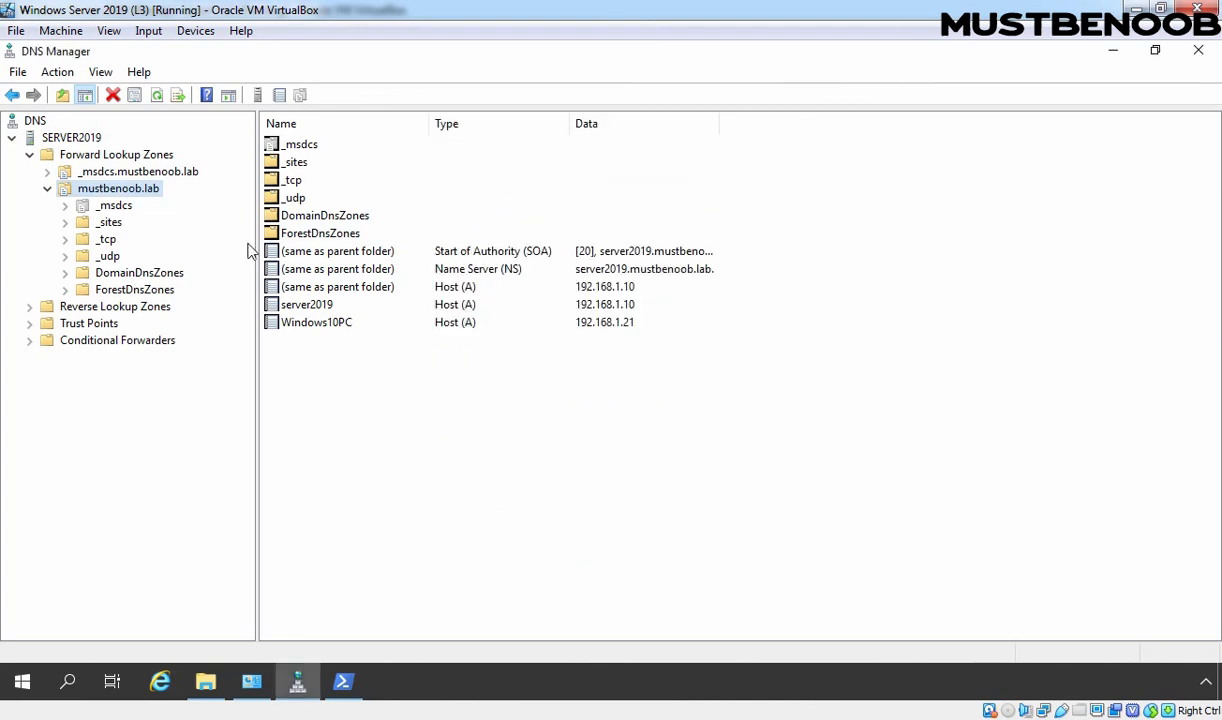
{"action": "left_click", "coordinate": [116, 158]}
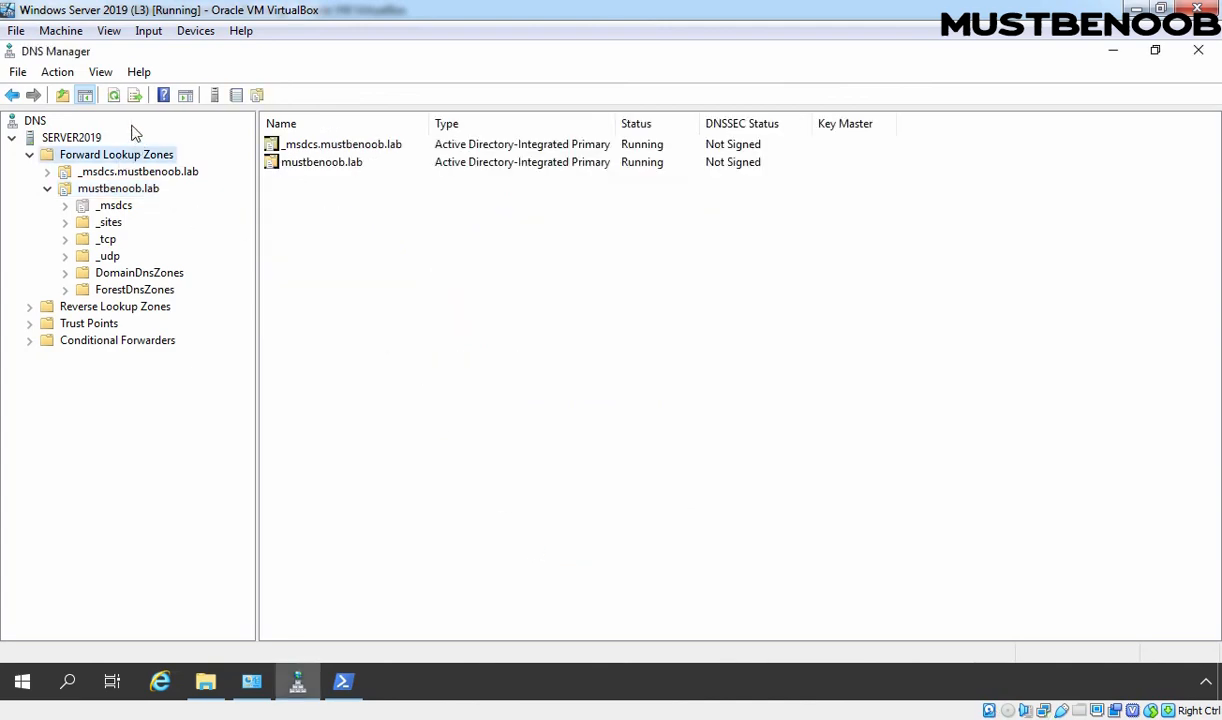
{"action": "left_click", "coordinate": [114, 96]}
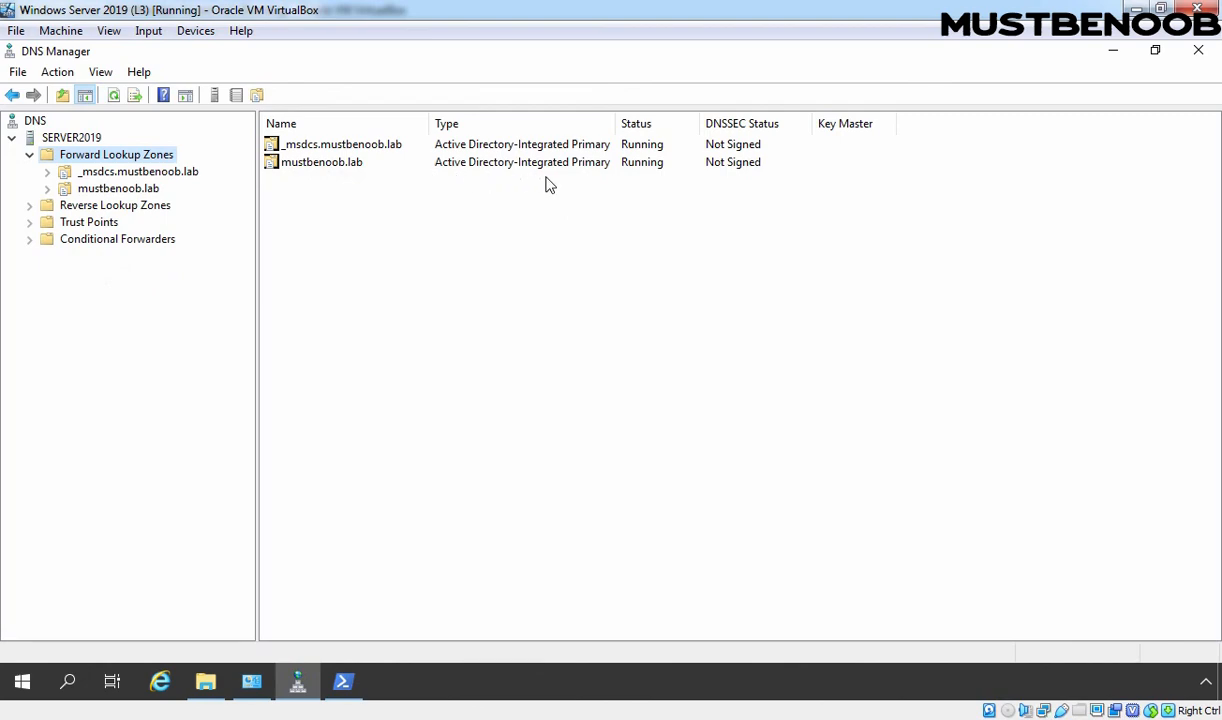
Step: Switch to File Explorer and refresh the dns folder to check for the mustbenoob.lab.dns file
{"action": "left_click", "coordinate": [207, 681]}
{"action": "right_click", "coordinate": [362, 334]}
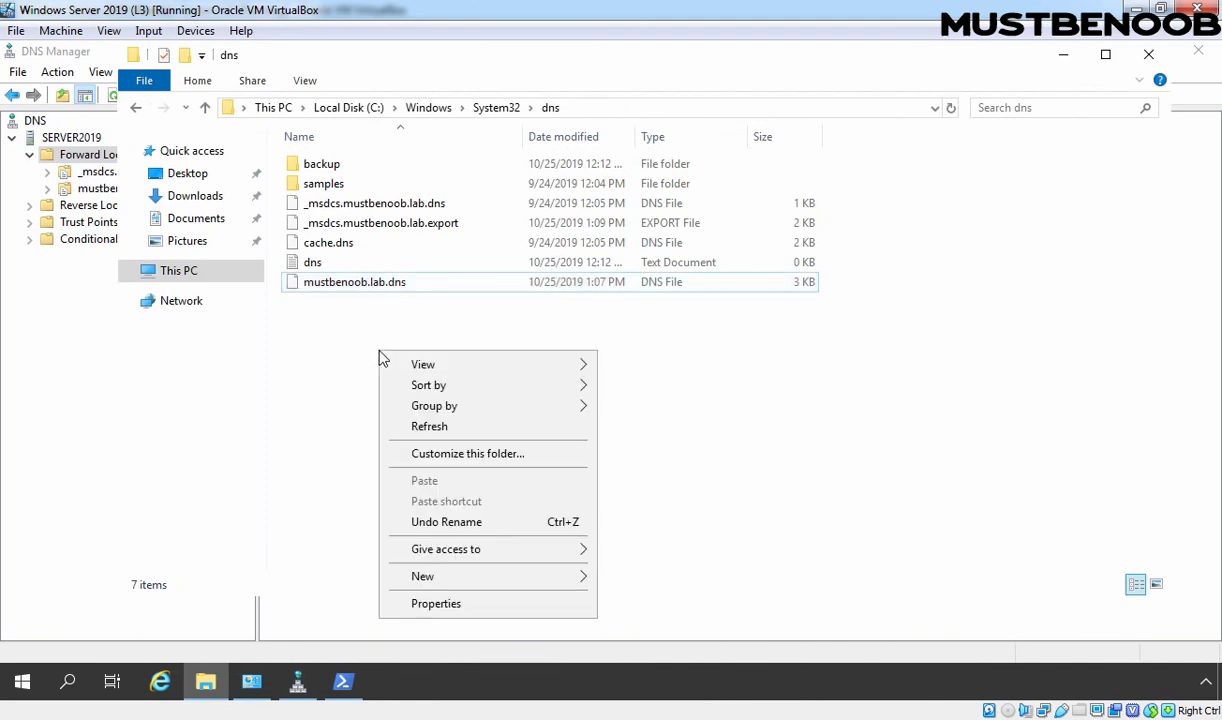
{"action": "left_click", "coordinate": [400, 410]}
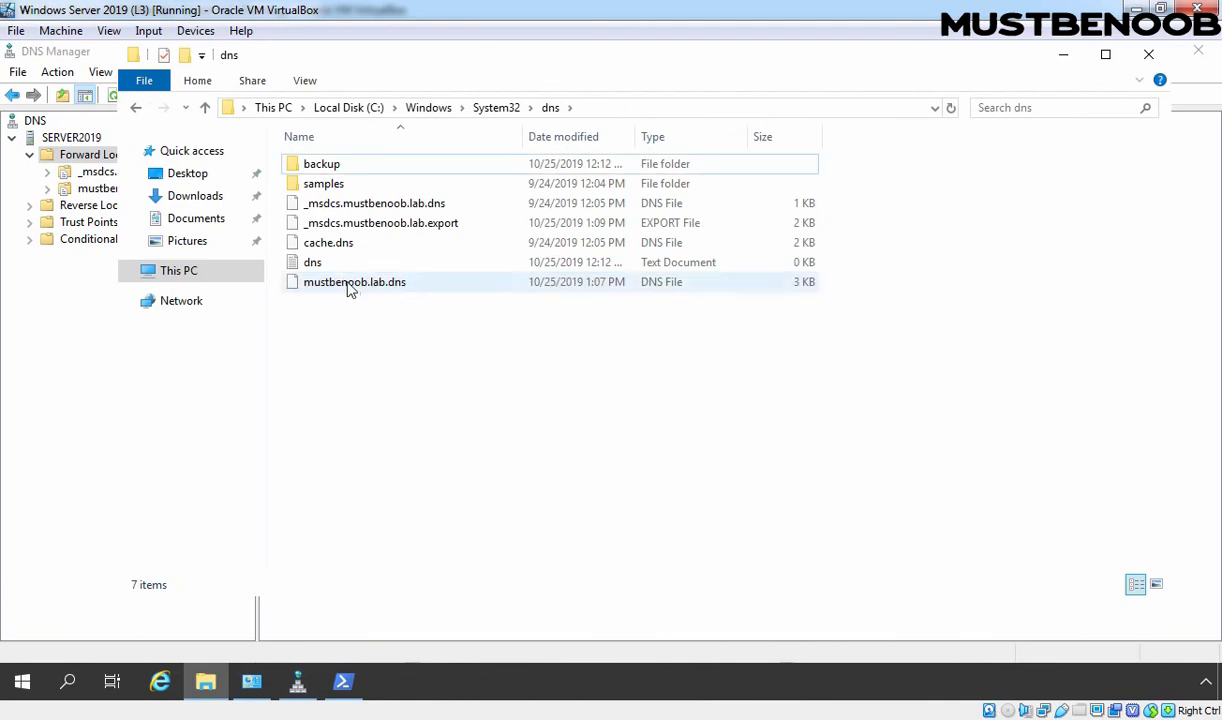